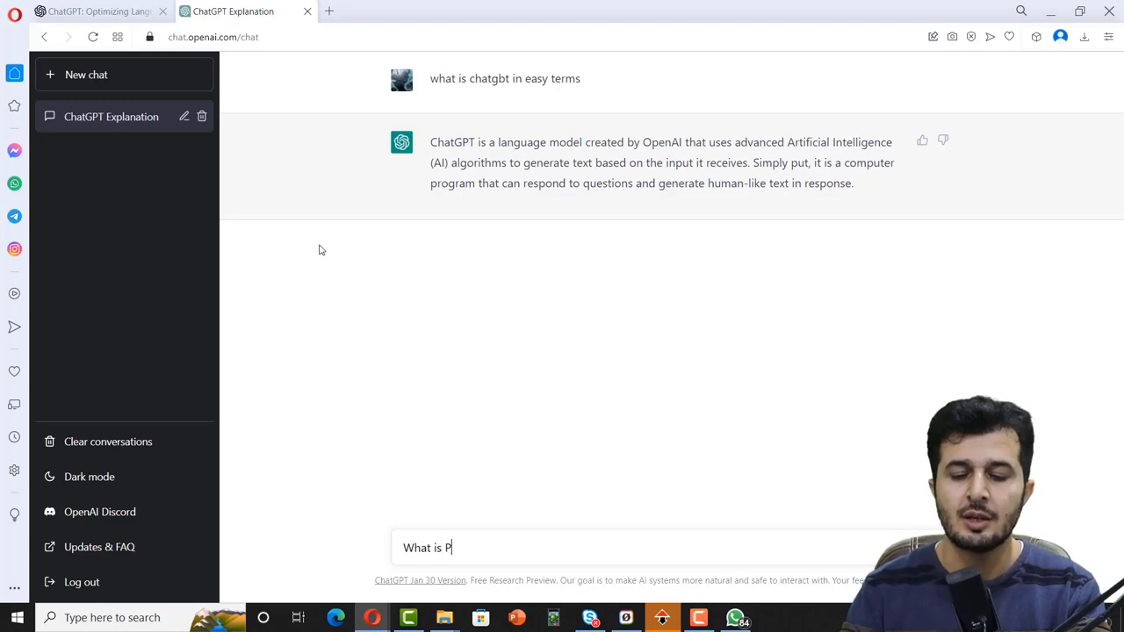
Send the follow-up question 'What is Role of RTU' about Remote Terminal Units in SCADA.
{"action": "type", "text": "Role of "}
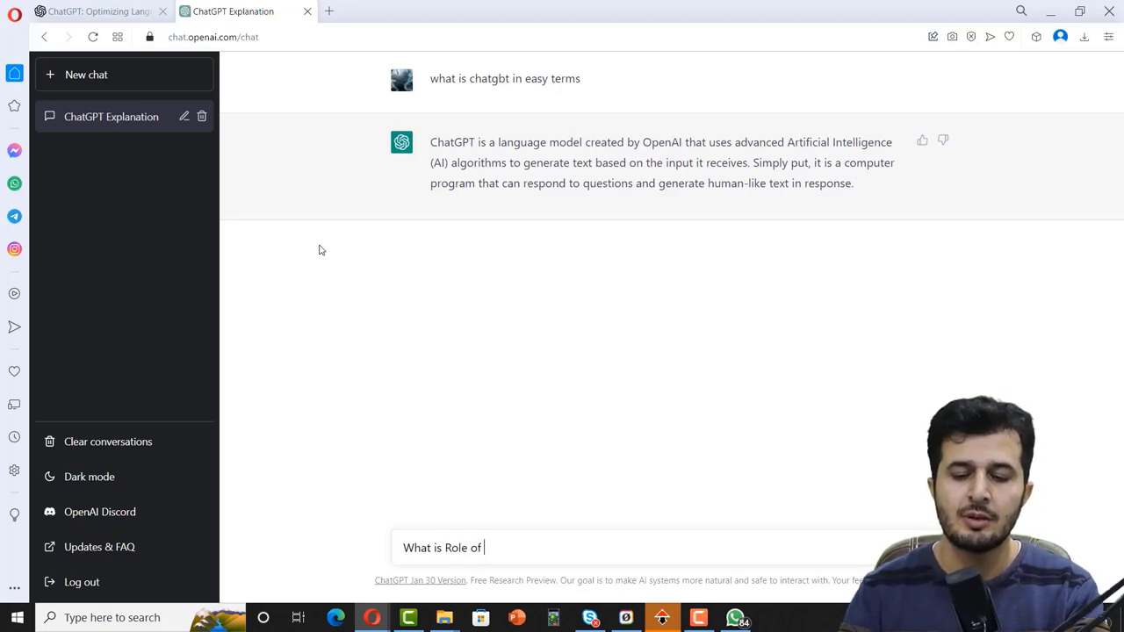
{"action": "type", "text": "RTU"}
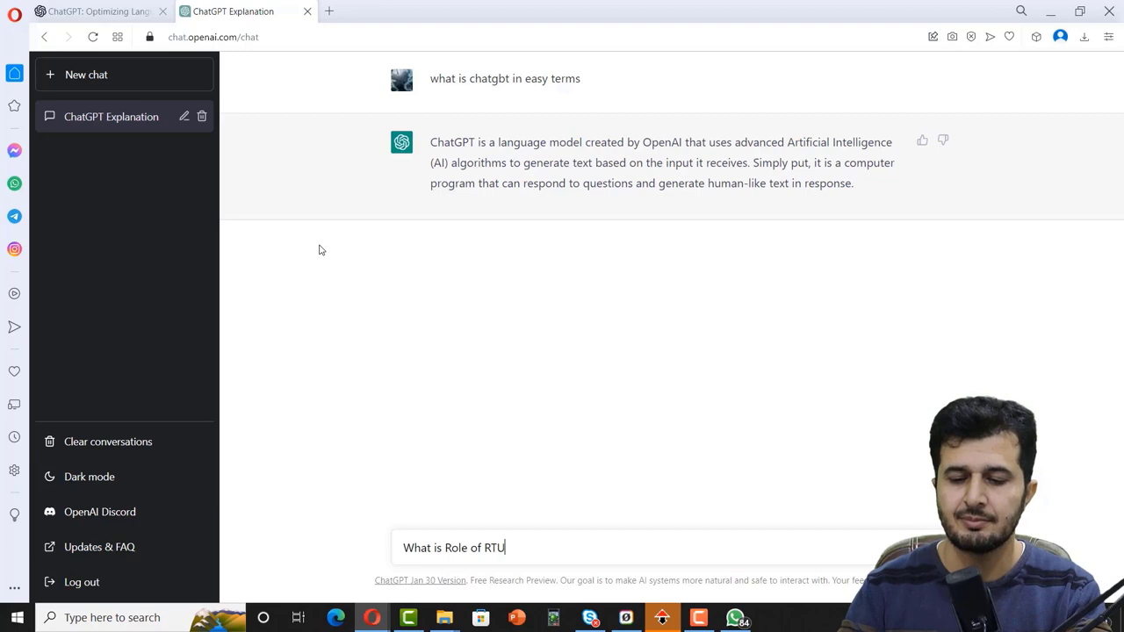
{"action": "key", "text": "Return"}
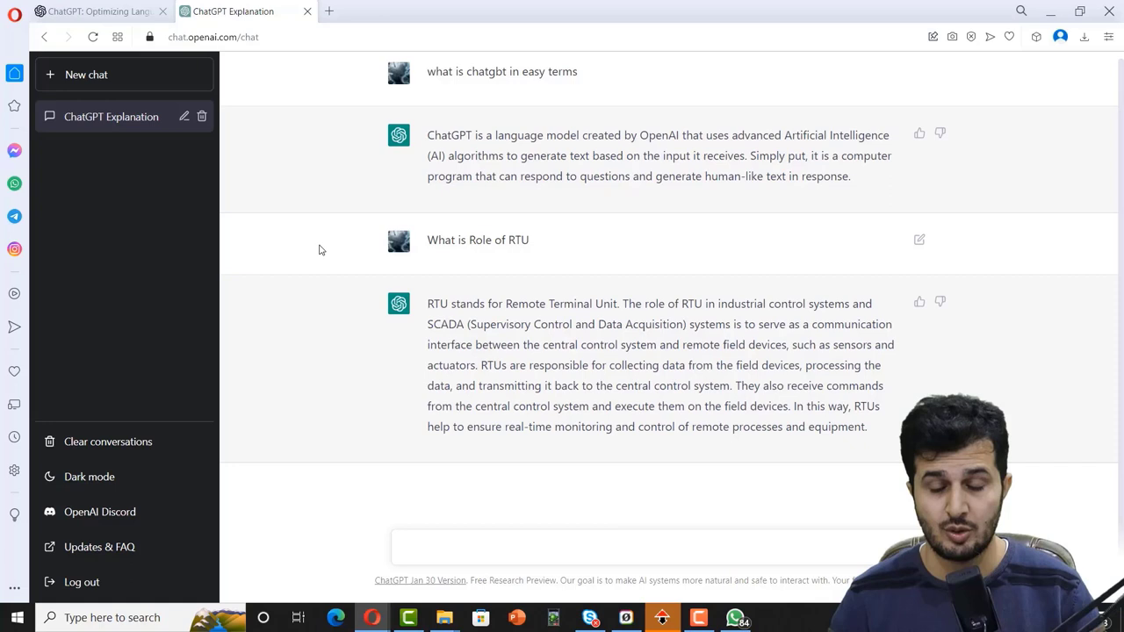
Ask ChatGPT 'What is difference between PLC and DCS' to compare the two control systems.
{"action": "type", "text": "Wa"}
{"action": "key", "text": "BackSpace"}
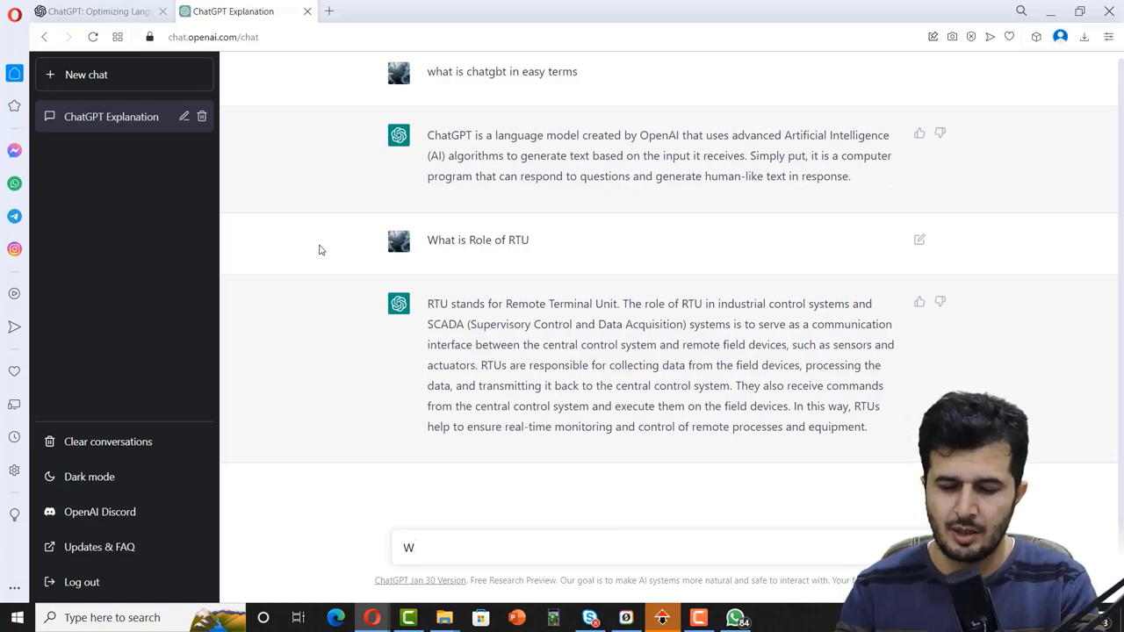
{"action": "type", "text": "hat is diff"}
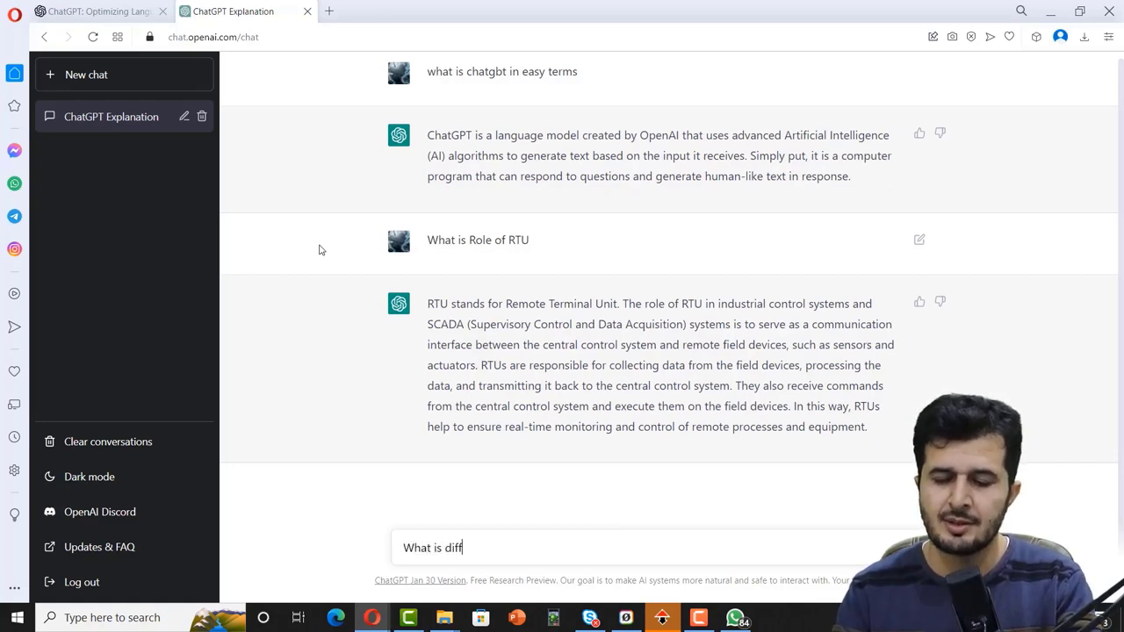
{"action": "type", "text": "erence betw"}
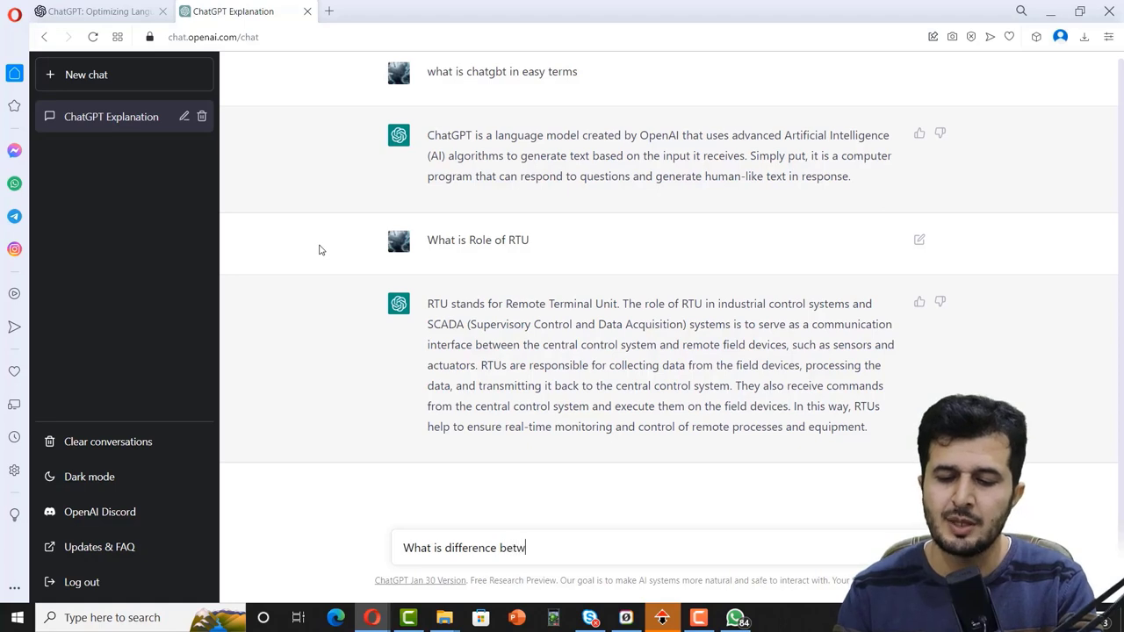
{"action": "type", "text": "eene"}
{"action": "key", "text": "BackSpace"}
{"action": "key", "text": "BackSpace"}
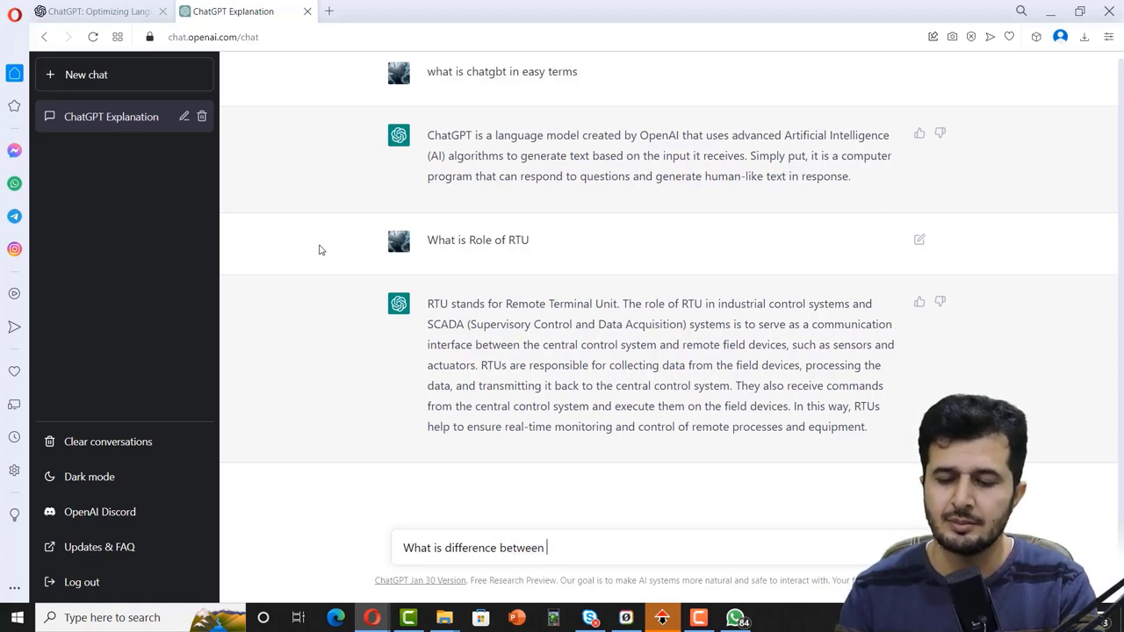
{"action": "type", "text": "PLC and DCS"}
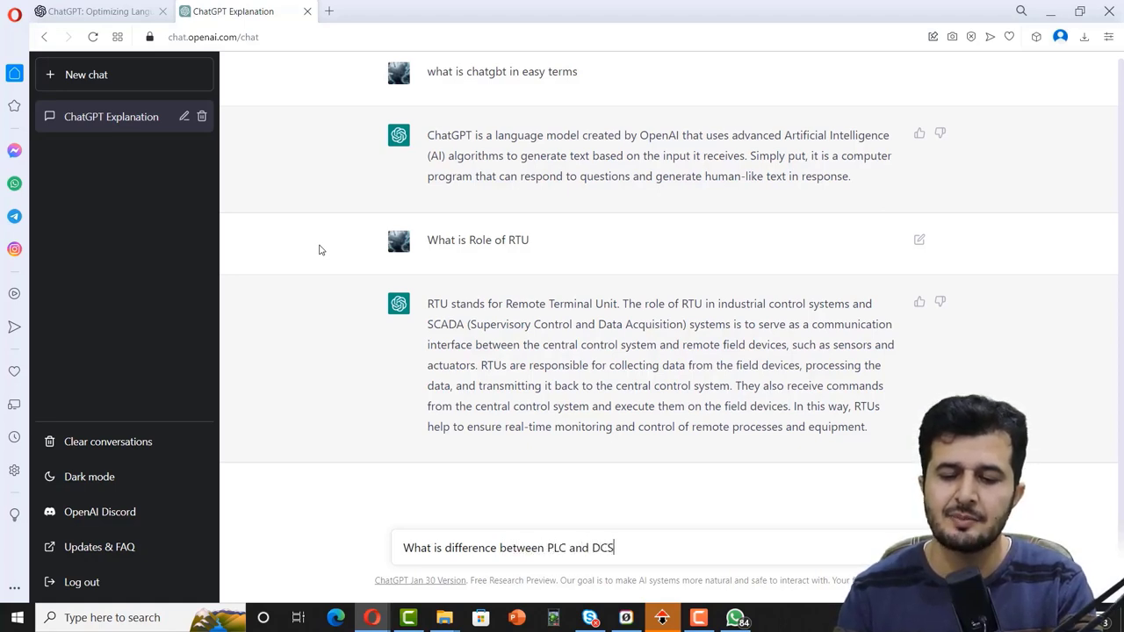
{"action": "key", "text": "Return"}
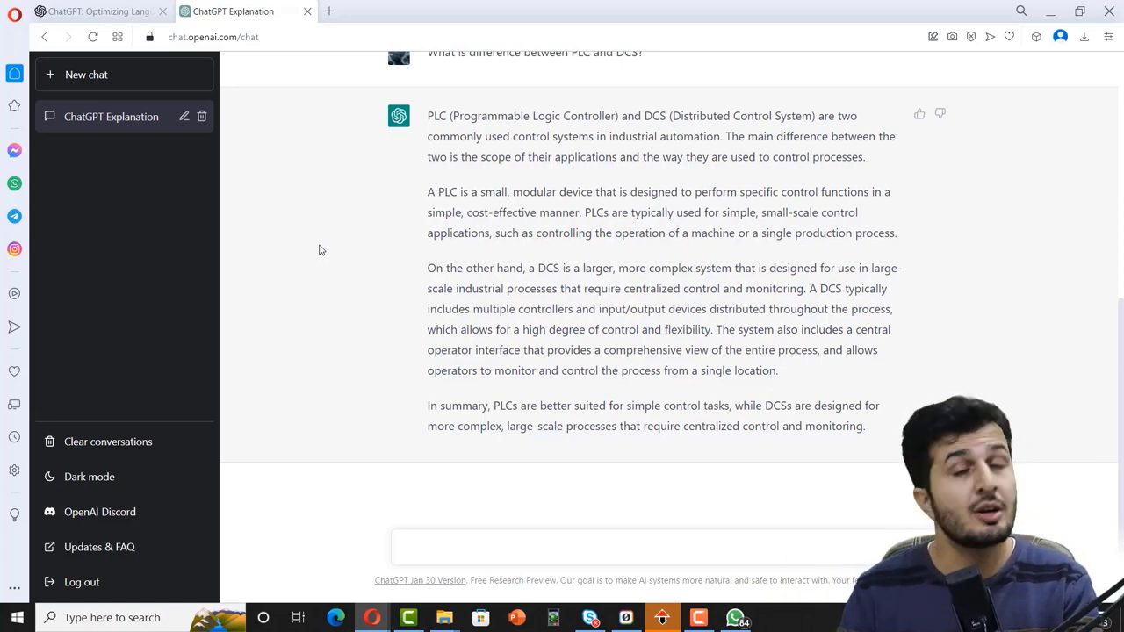
Ask 'How to chose a PLC' to get a list of PLC selection criteria.
{"action": "type", "text": "Wh"}
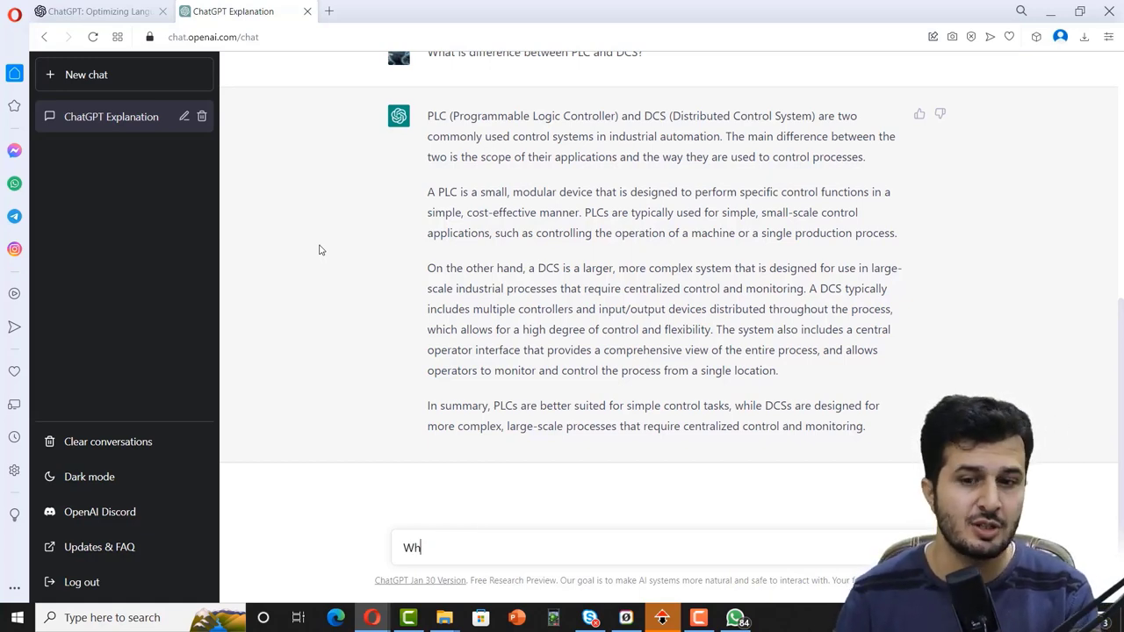
{"action": "key", "text": "BackSpace"}
{"action": "key", "text": "BackSpace"}
{"action": "type", "text": "How to chos"}
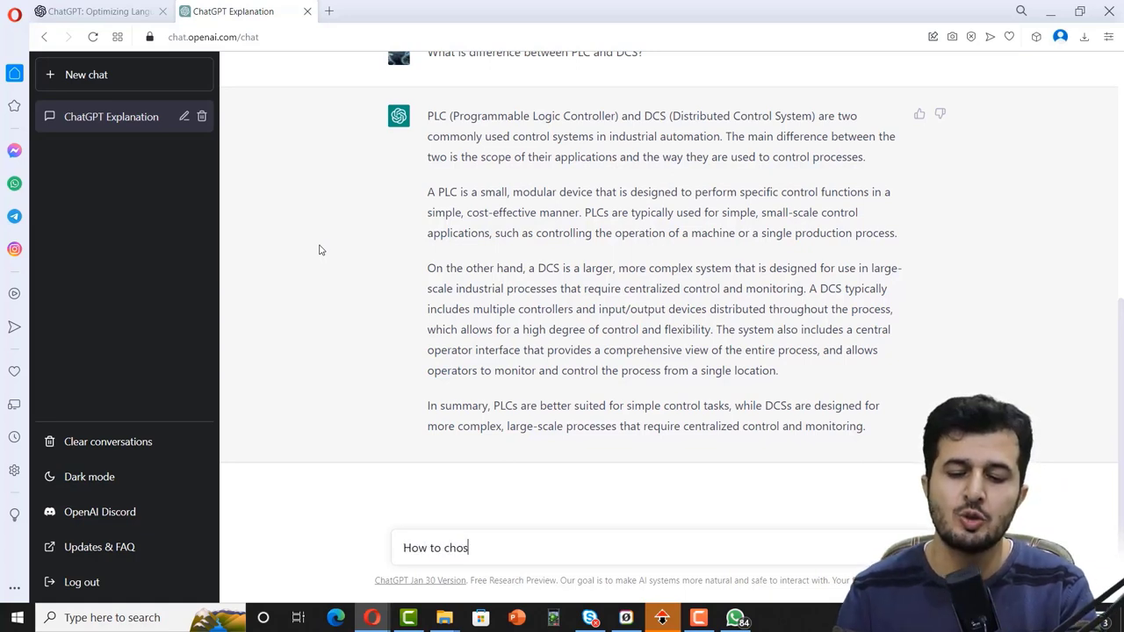
{"action": "type", "text": "e a PLC"}
{"action": "key", "text": "Return"}
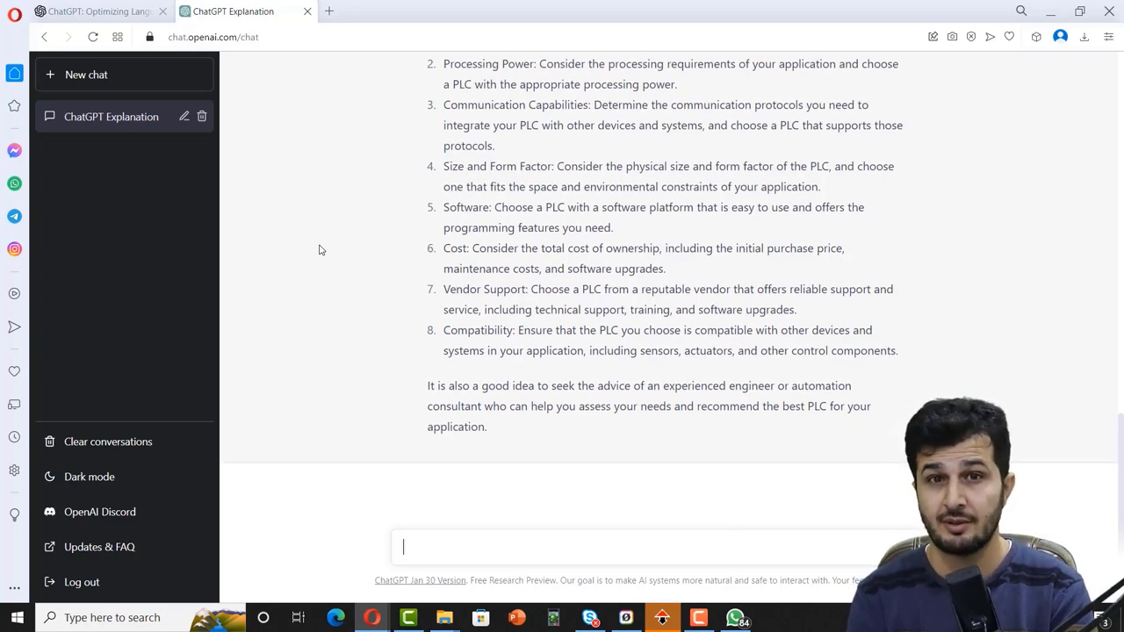
Ask 'What is Rs232' to learn about the RS-232 serial communication standard.
{"action": "type", "text": "W"}
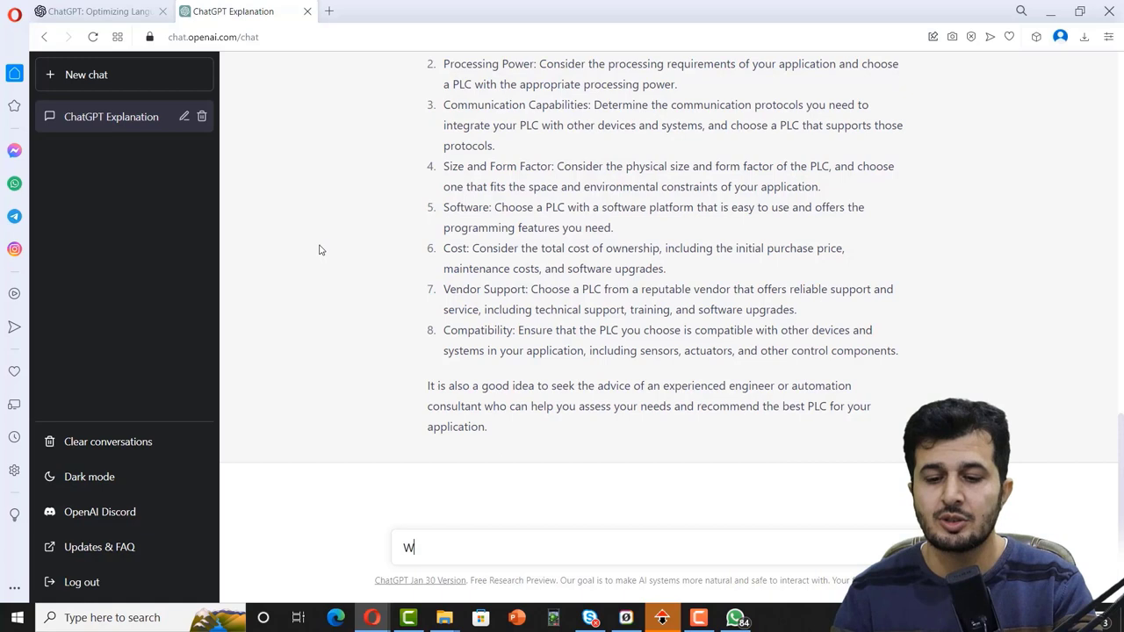
{"action": "key", "text": "BackSpace"}
{"action": "type", "text": "What "}
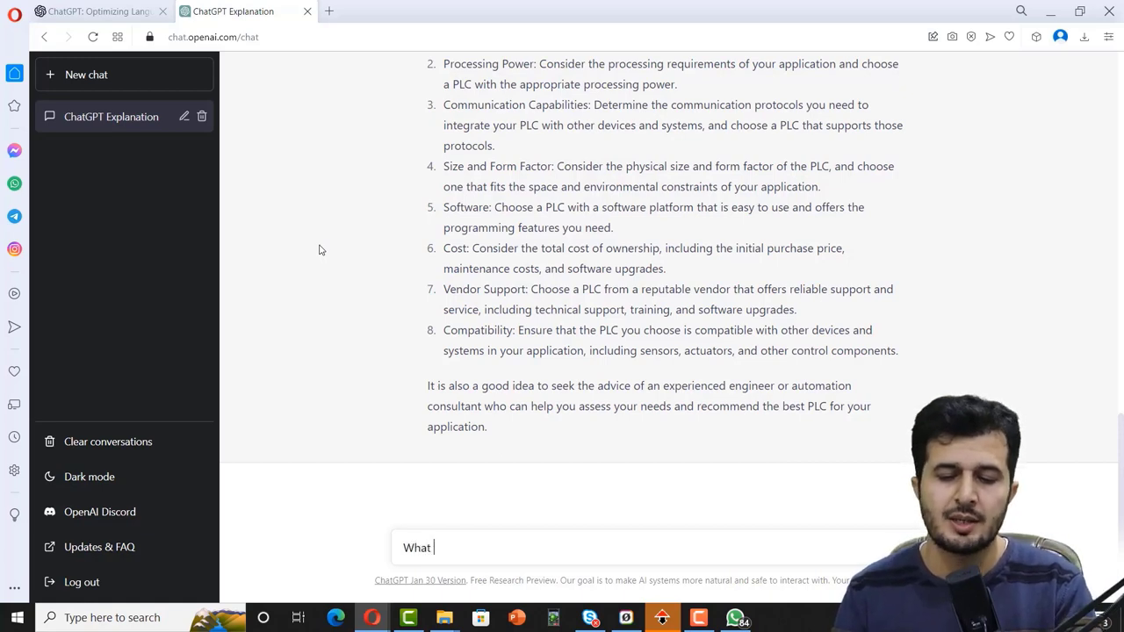
{"action": "type", "text": "is Rs"}
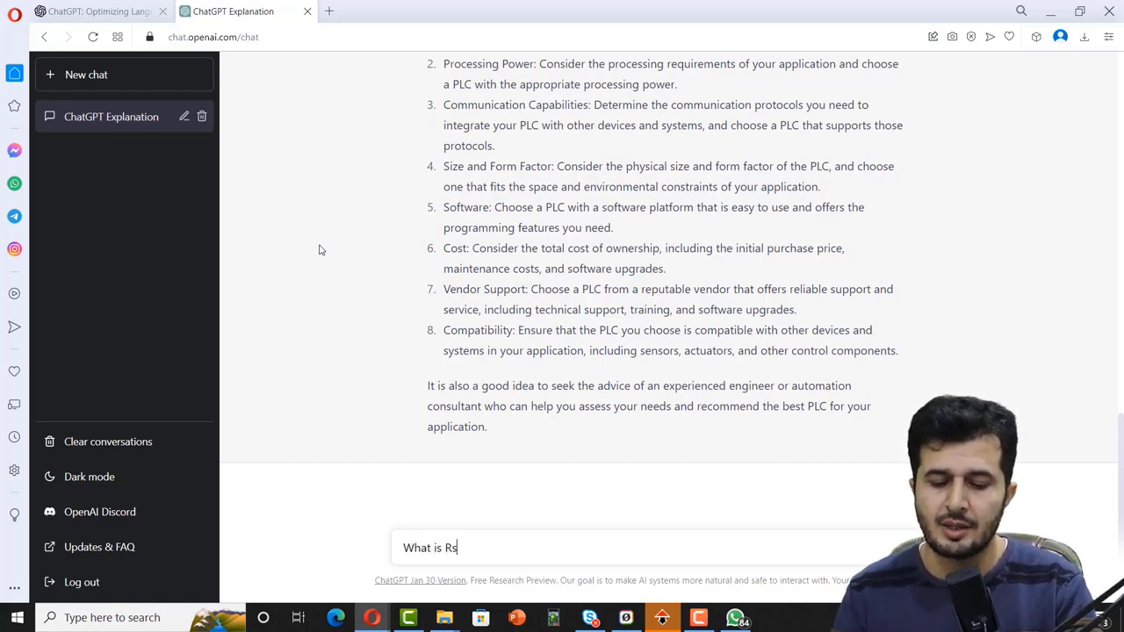
{"action": "type", "text": "232"}
{"action": "key", "text": "Return"}
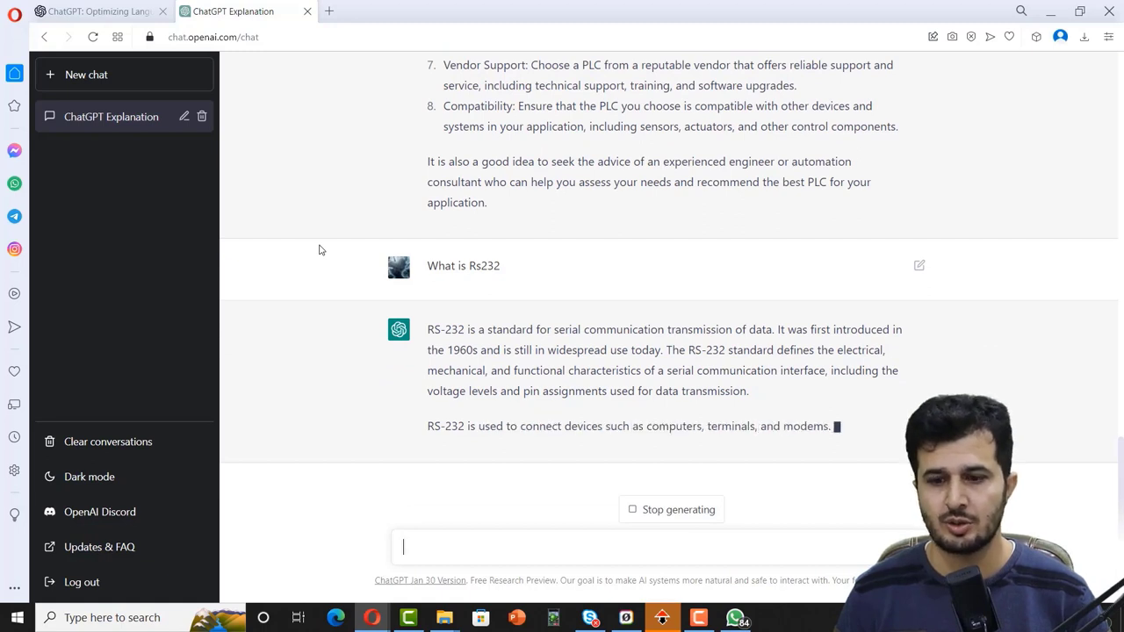
Request 'Write PLC program for level control for me' from ChatGPT.
{"action": "type", "text": "What"}
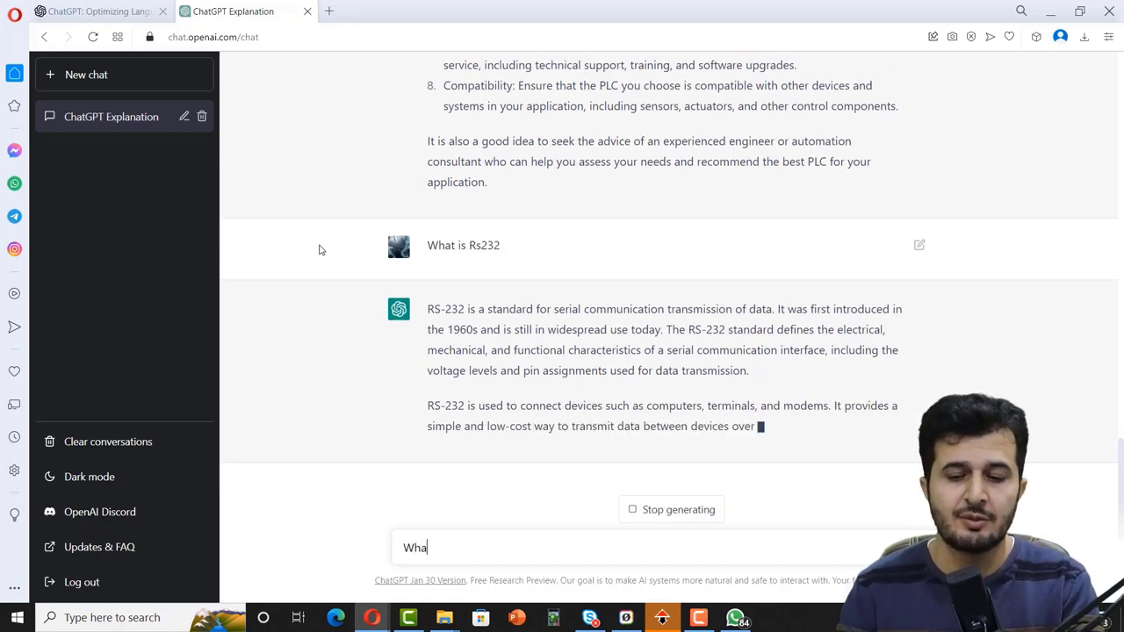
{"action": "key", "text": "BackSpace"}
{"action": "key", "text": "BackSpace"}
{"action": "key", "text": "BackSpace"}
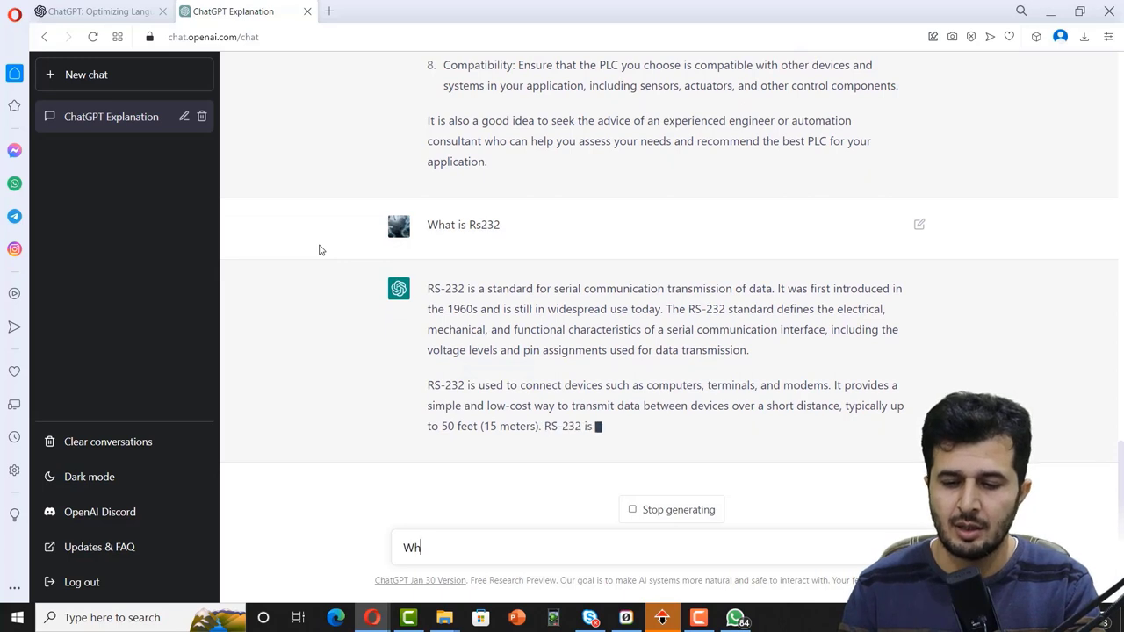
{"action": "type", "text": "rite"}
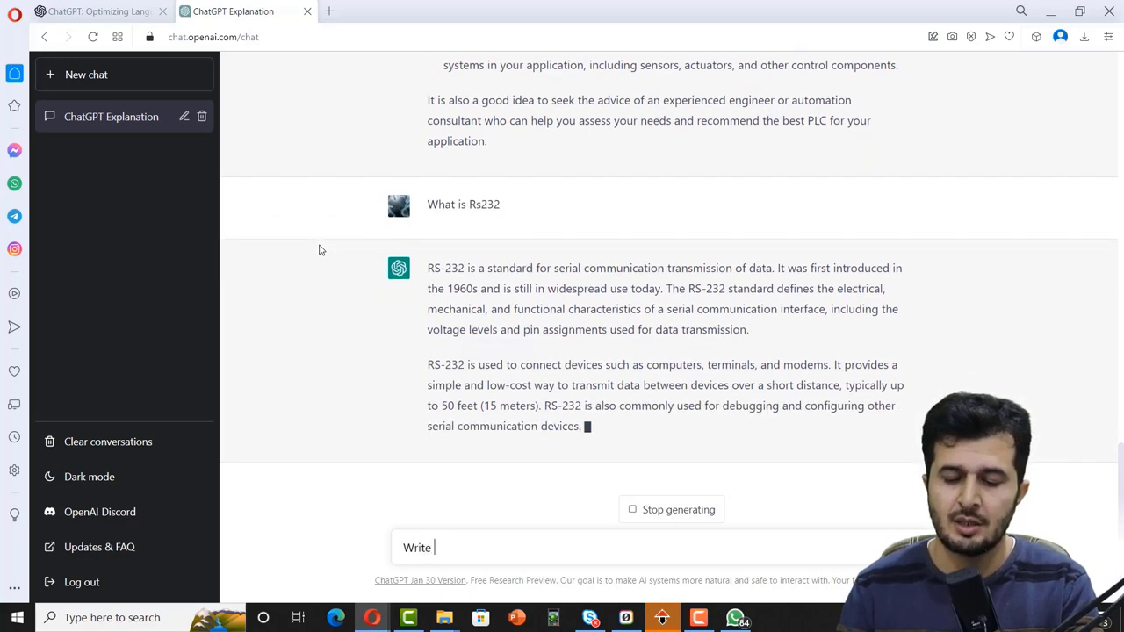
{"action": "type", "text": " PLC"}
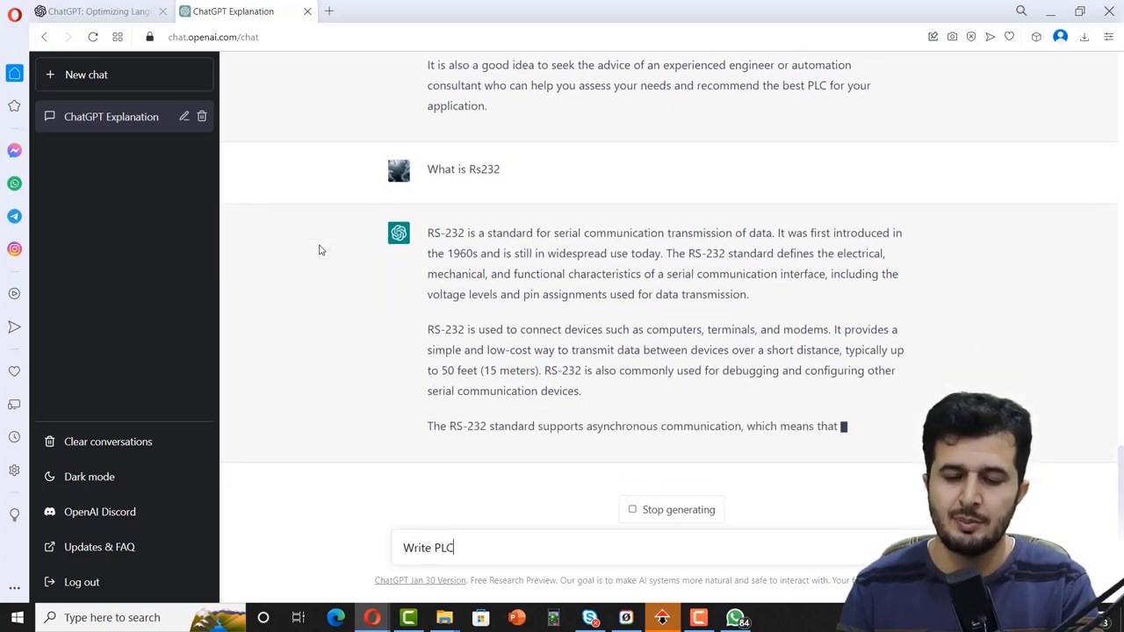
{"action": "type", "text": " progra"}
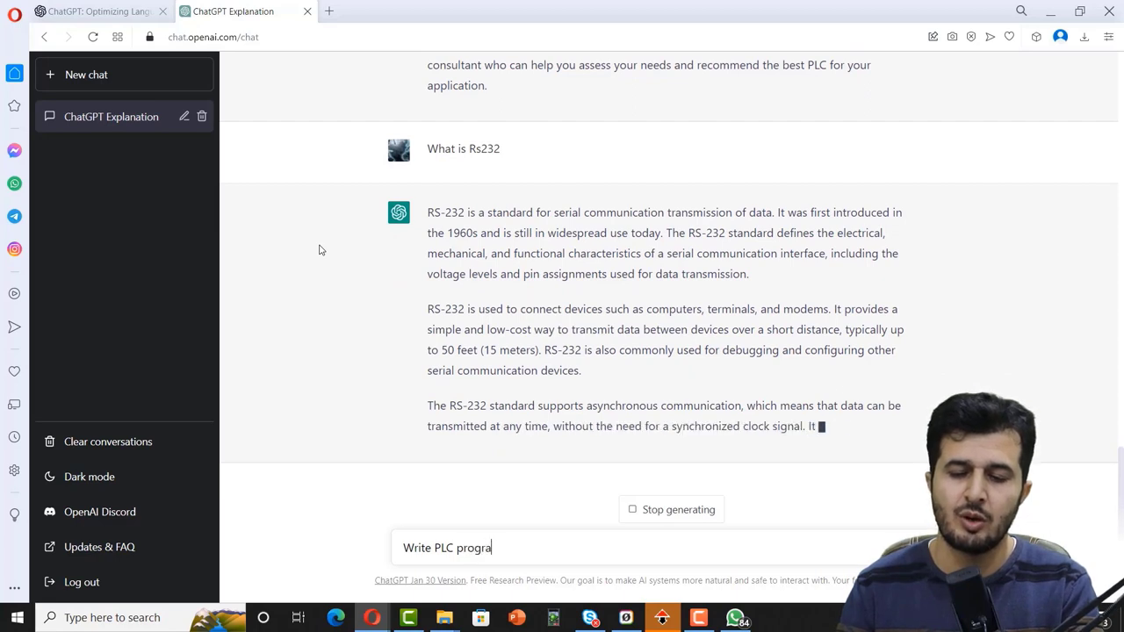
{"action": "type", "text": "m for level cp"}
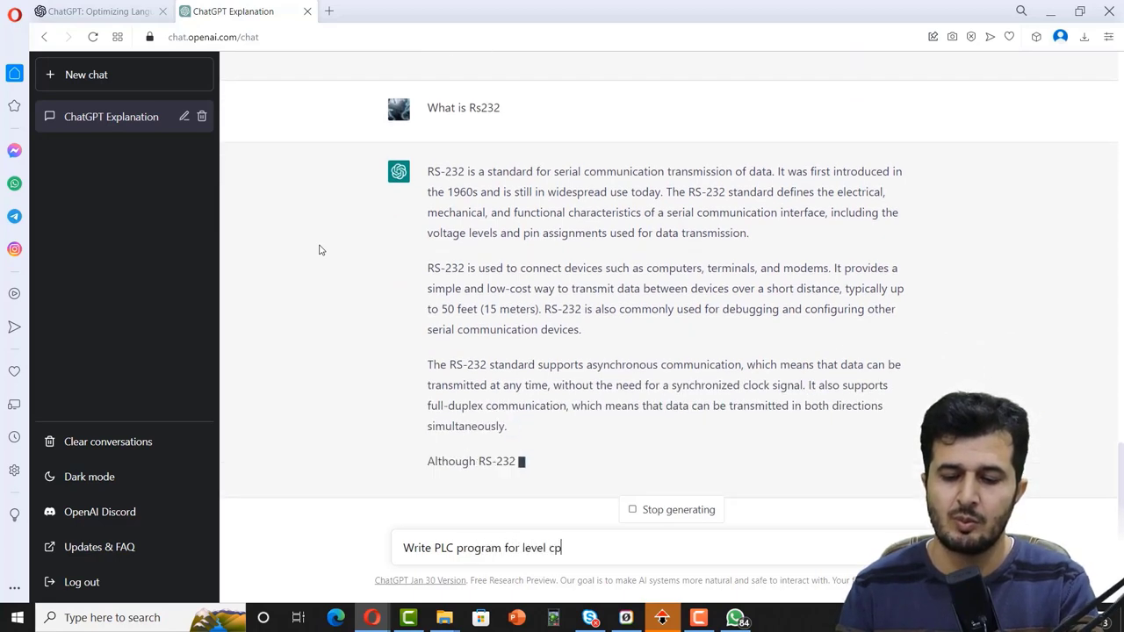
{"action": "key", "text": "BackSpace"}
{"action": "type", "text": "onter"}
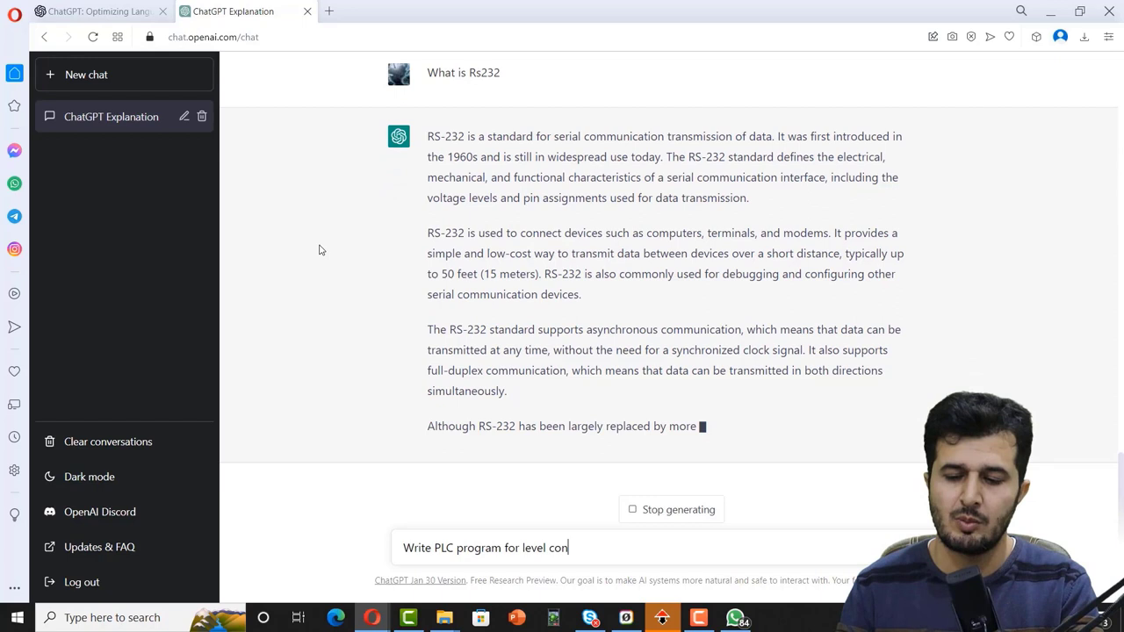
{"action": "key", "text": "BackSpace"}
{"action": "key", "text": "BackSpace"}
{"action": "type", "text": "rol"}
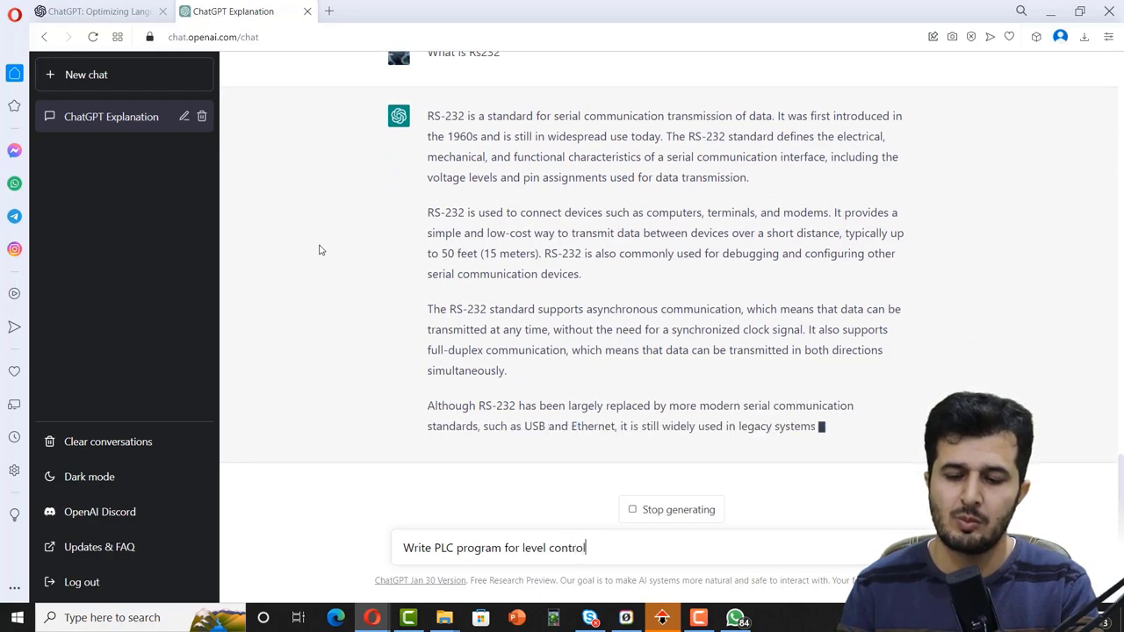
{"action": "type", "text": " for me"}
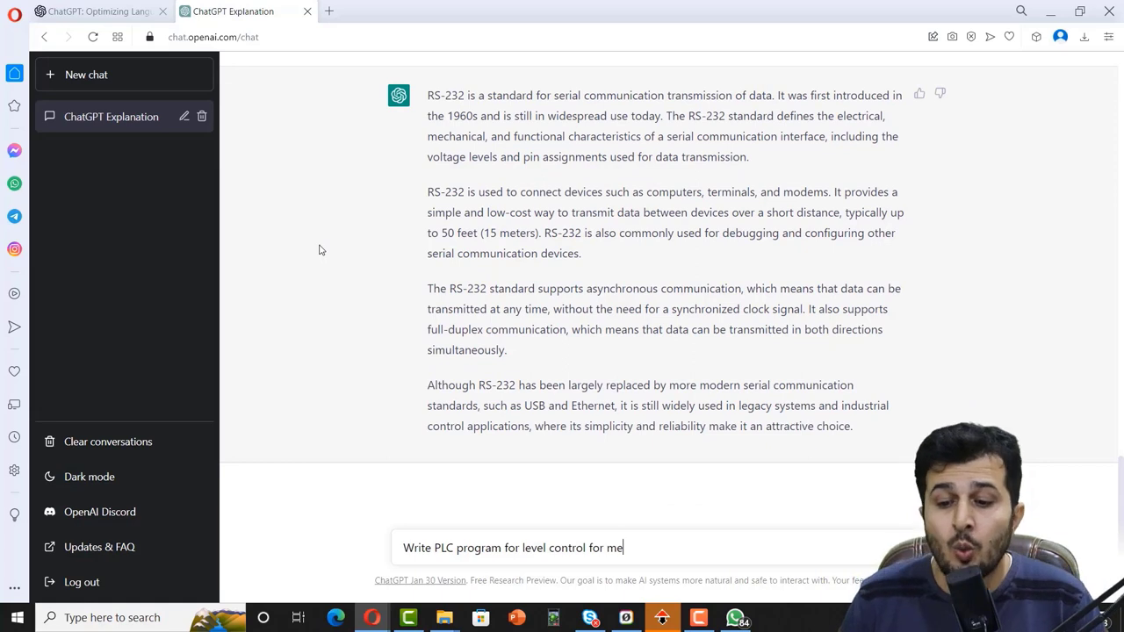
{"action": "key", "text": "Return"}
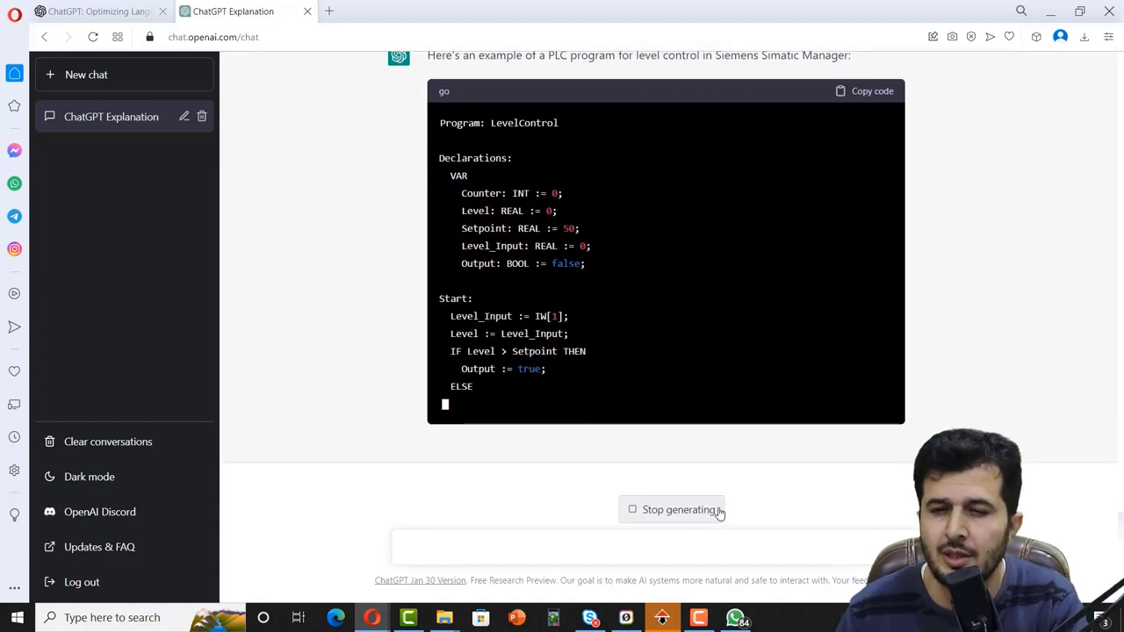
Stop the level-control reply and request 'Write PLC ladder program in simatic manger for me'.
{"action": "left_click", "coordinate": [720, 512]}
{"action": "left_click", "coordinate": [536, 541]}
{"action": "type", "text": "Write a"}
{"action": "type", "text": "PLC "}
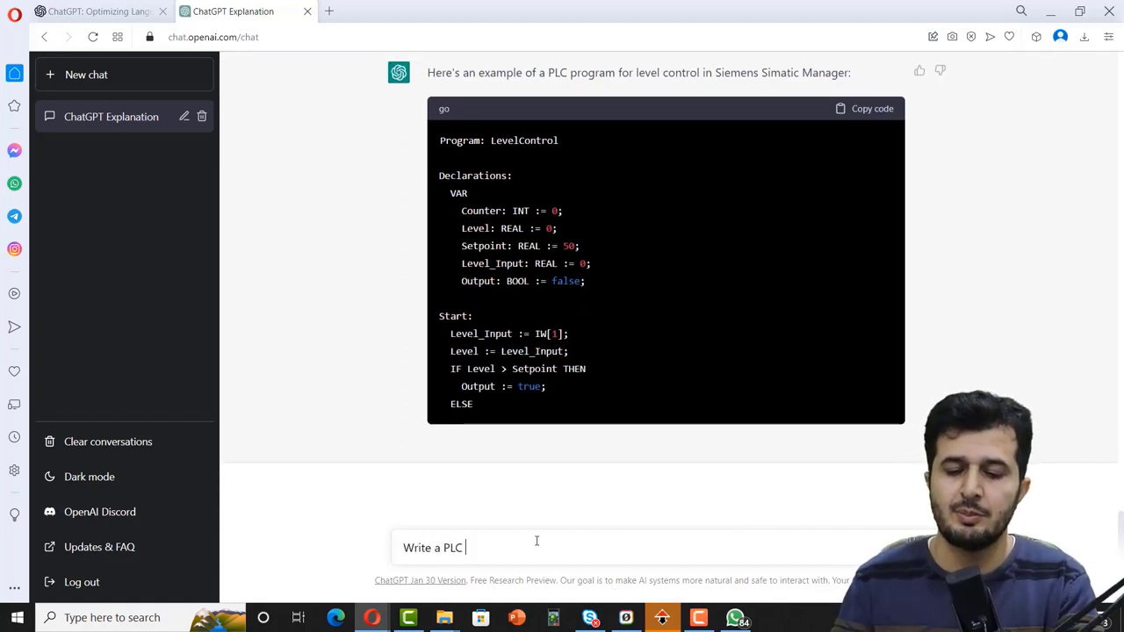
{"action": "type", "text": "prog"}
{"action": "key", "text": "BackSpace"}
{"action": "key", "text": "BackSpace"}
{"action": "key", "text": "BackSpace"}
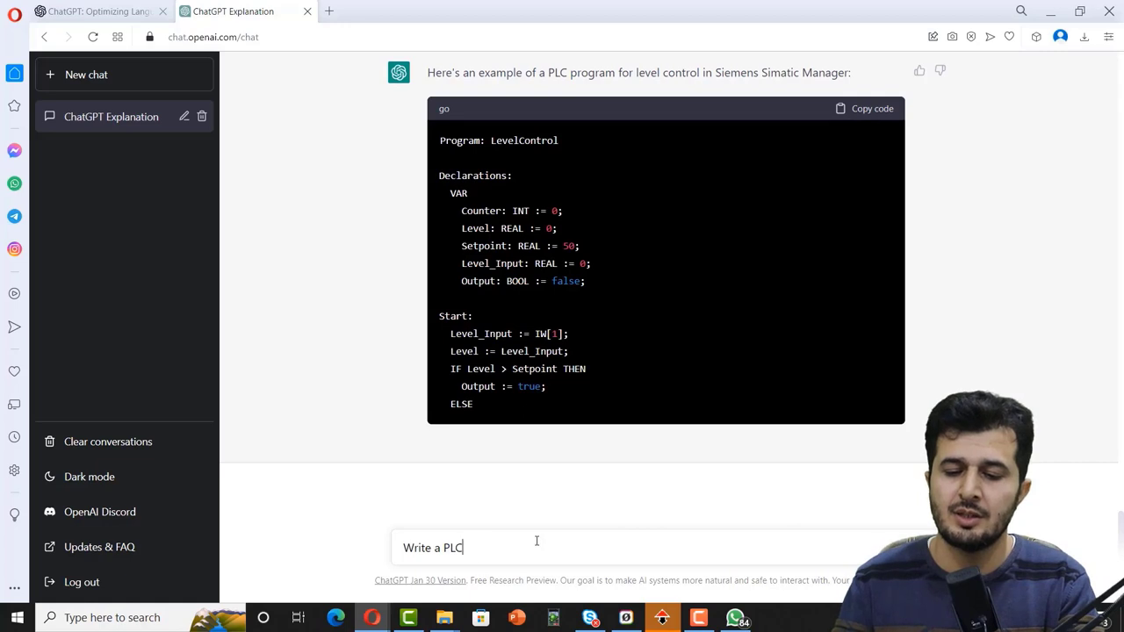
{"action": "key", "text": "BackSpace"}
{"action": "key", "text": "BackSpace"}
{"action": "key", "text": "BackSpace"}
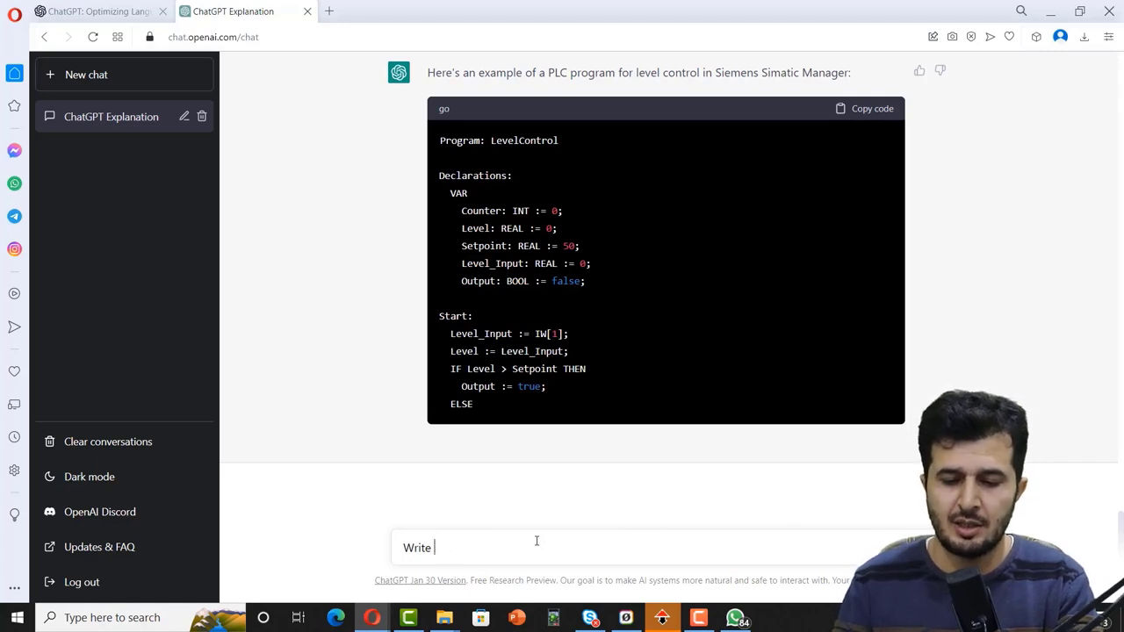
{"action": "type", "text": "P"}
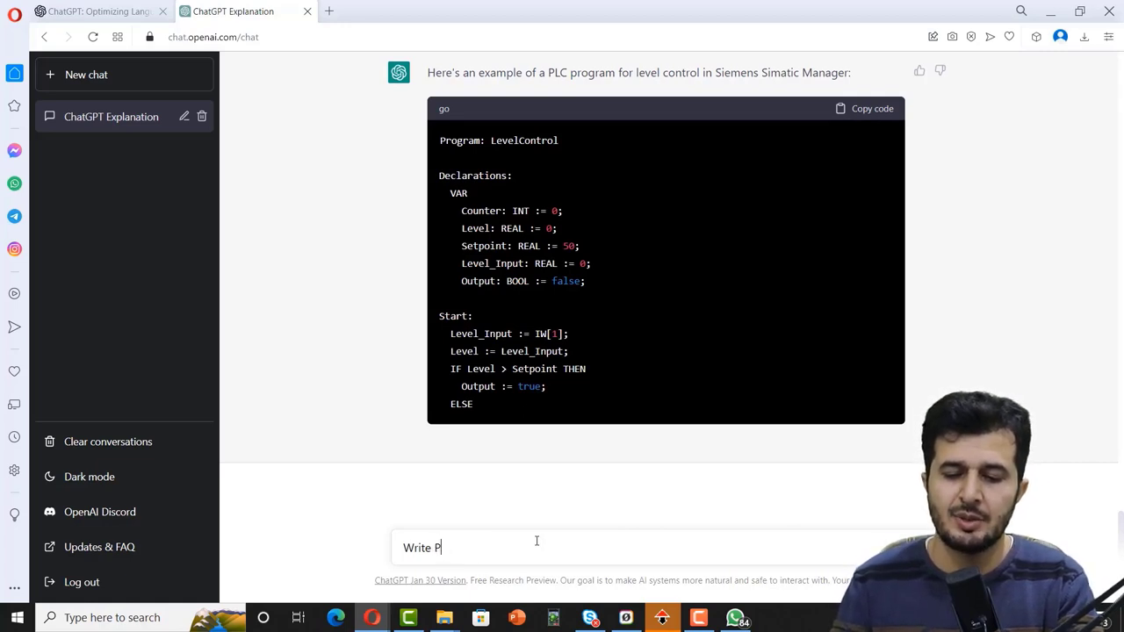
{"action": "type", "text": "LC ladder "}
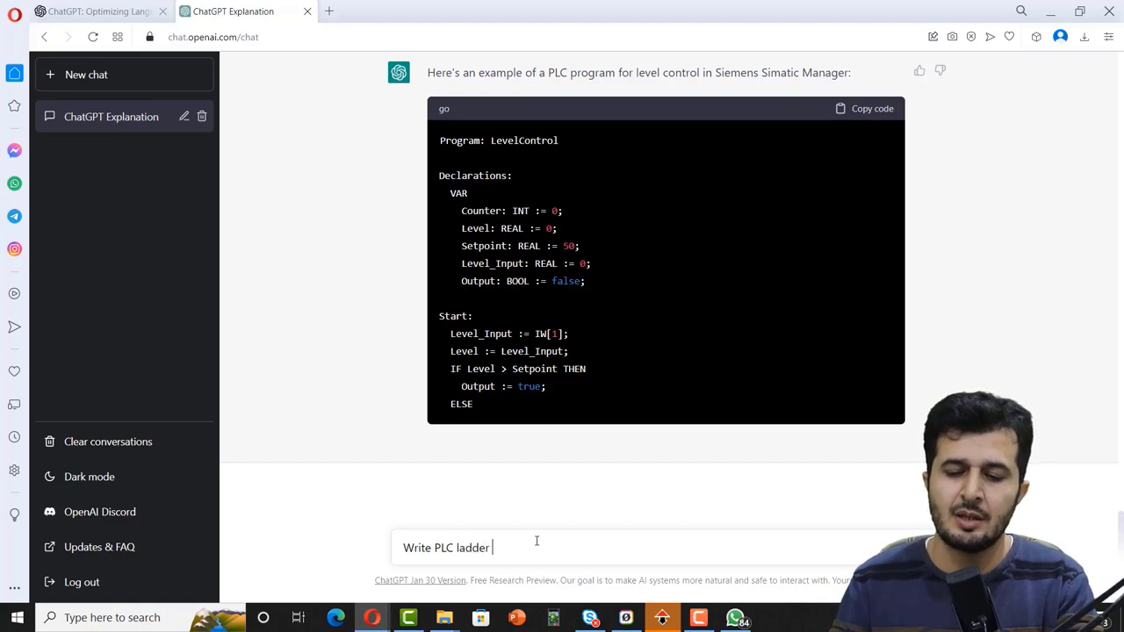
{"action": "type", "text": "program in"}
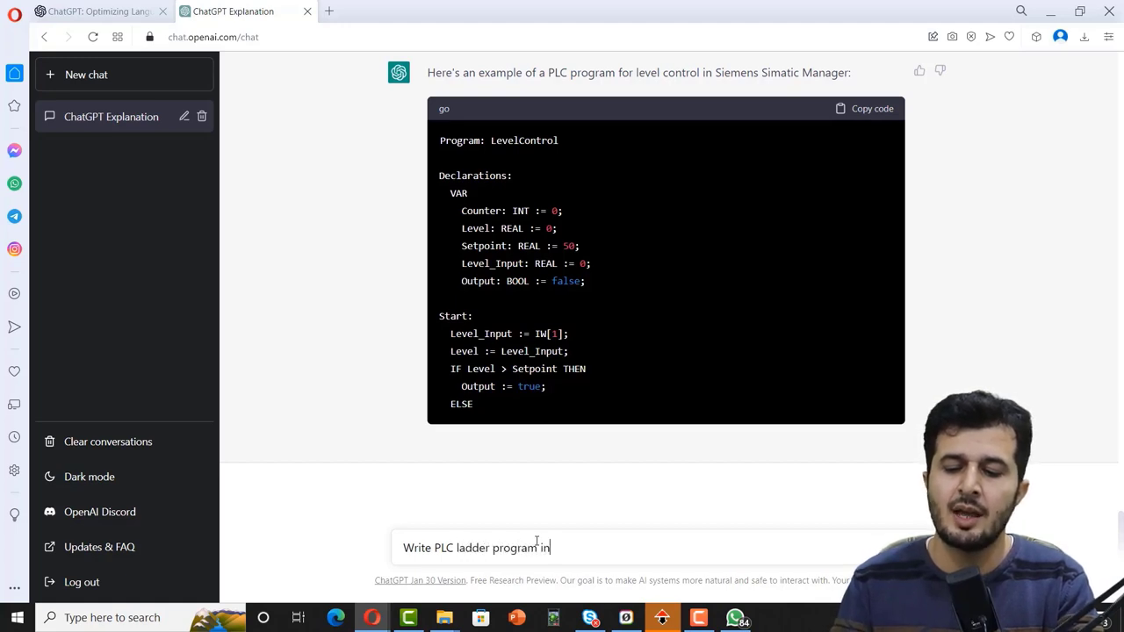
{"action": "type", "text": " simatic"}
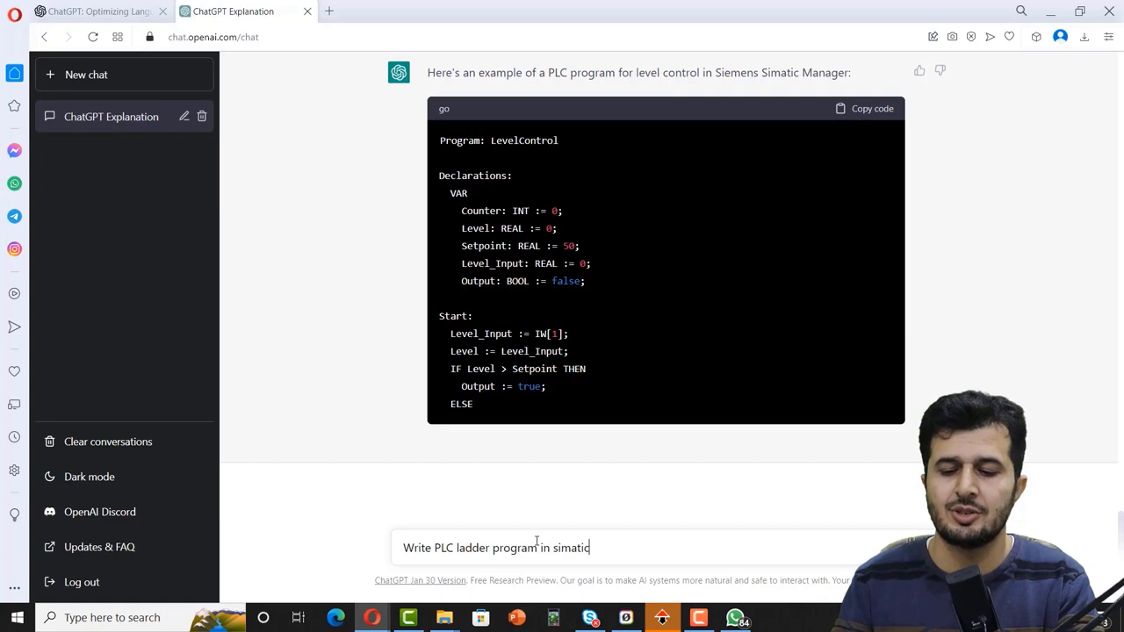
{"action": "type", "text": " manger for "}
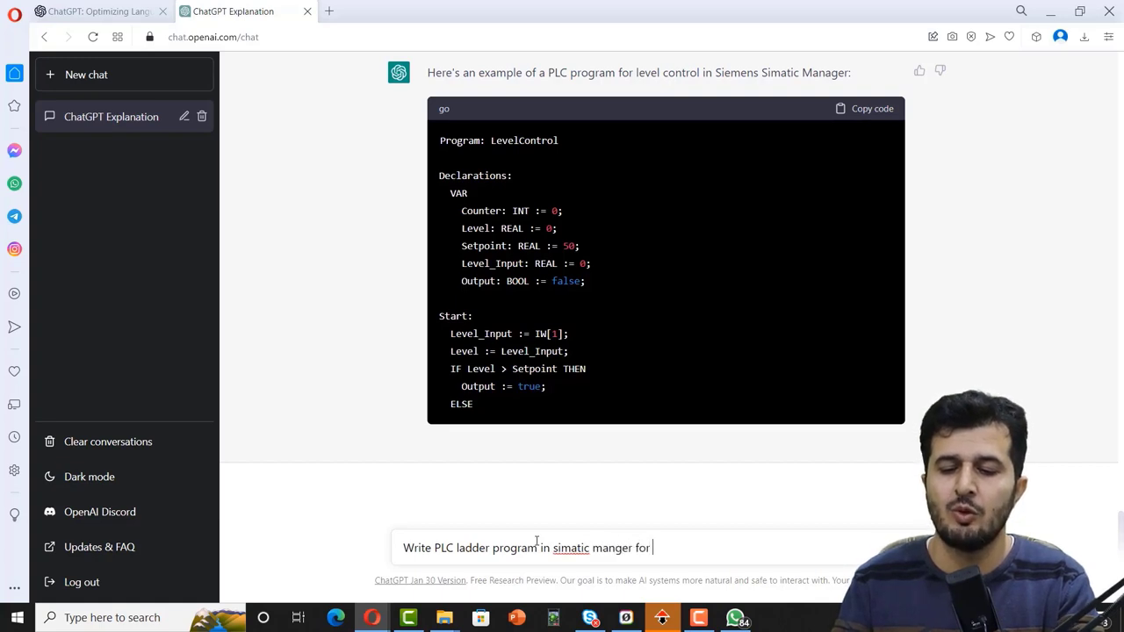
{"action": "type", "text": "me"}
{"action": "key", "text": "Return"}
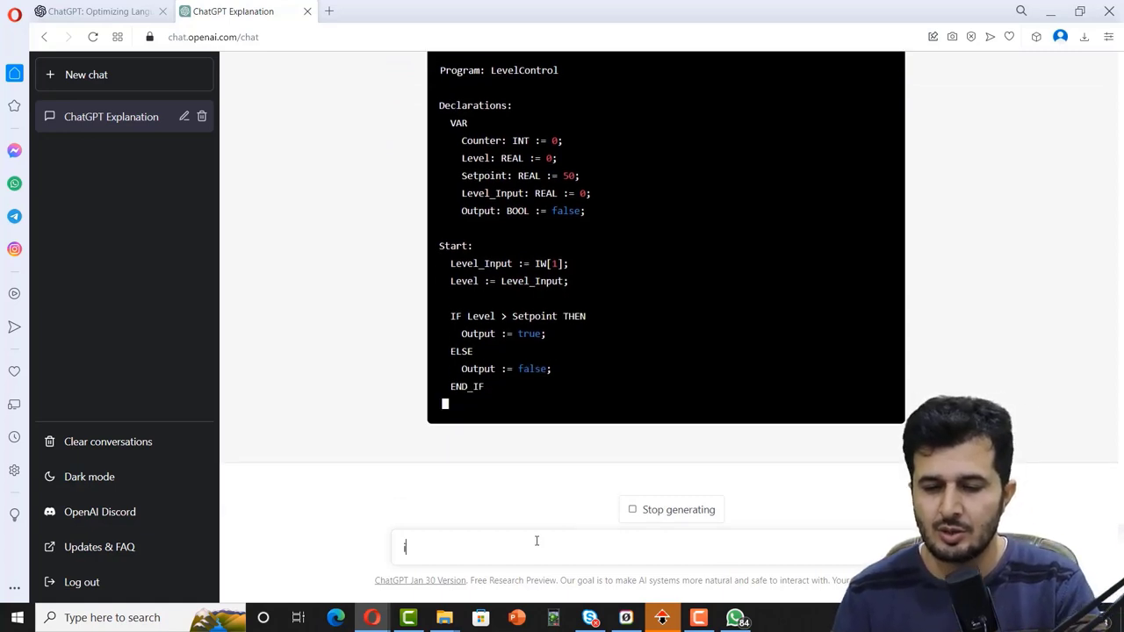
Stop the repeated code reply and send the complaint 'Why you are not giving me right answer'.
{"action": "type", "text": "iw"}
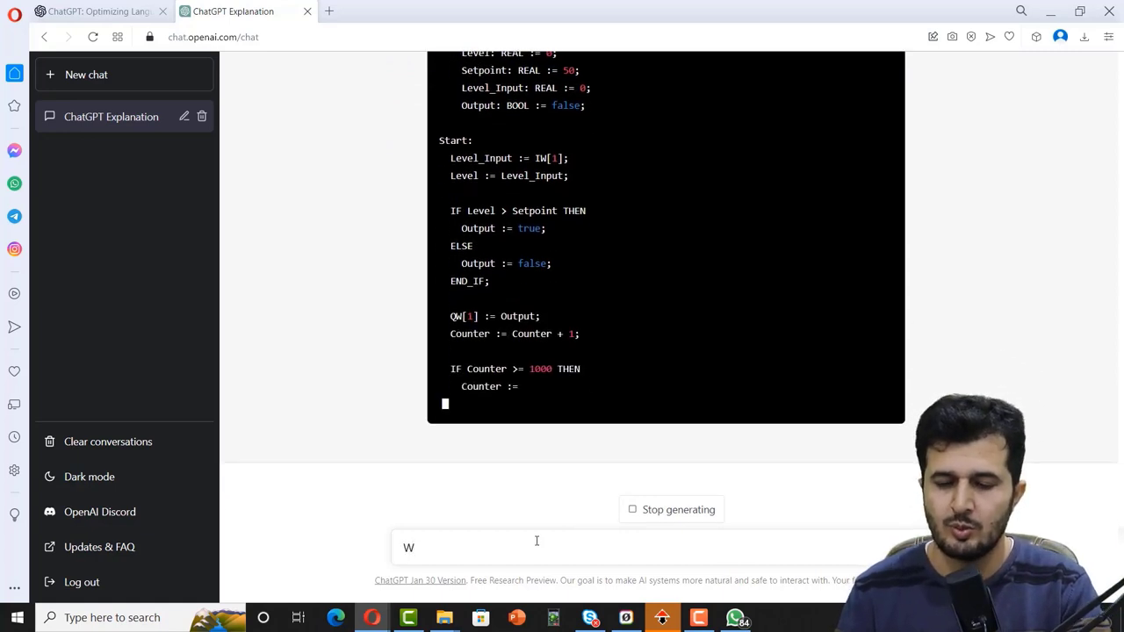
{"action": "key", "text": "BackSpace"}
{"action": "left_click", "coordinate": [657, 507]}
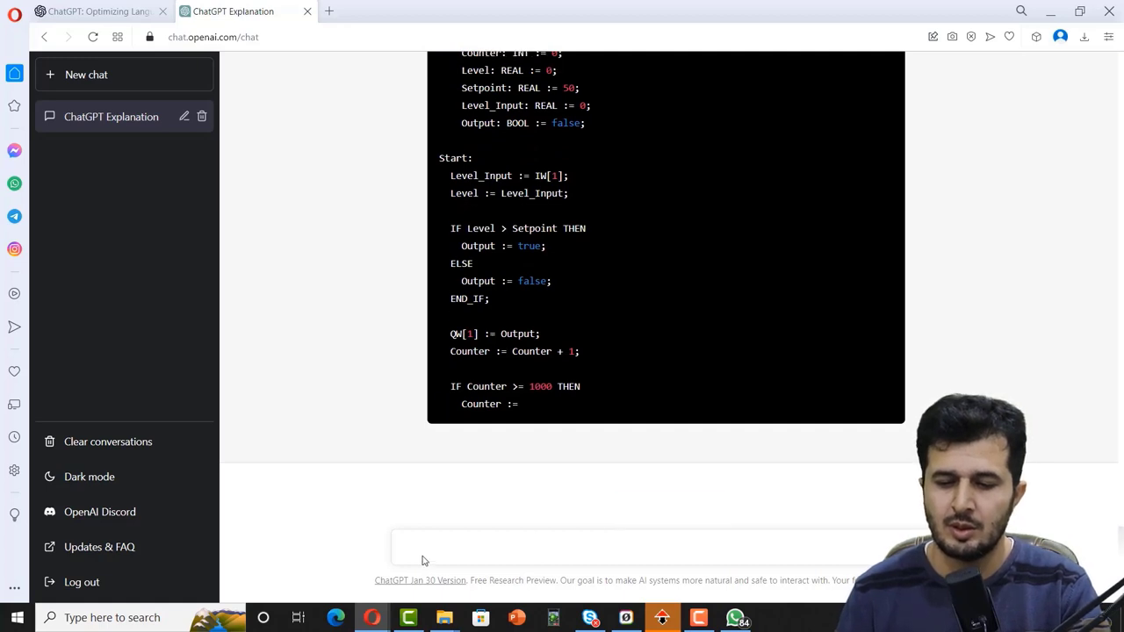
{"action": "left_click", "coordinate": [423, 554]}
{"action": "type", "text": "Why"}
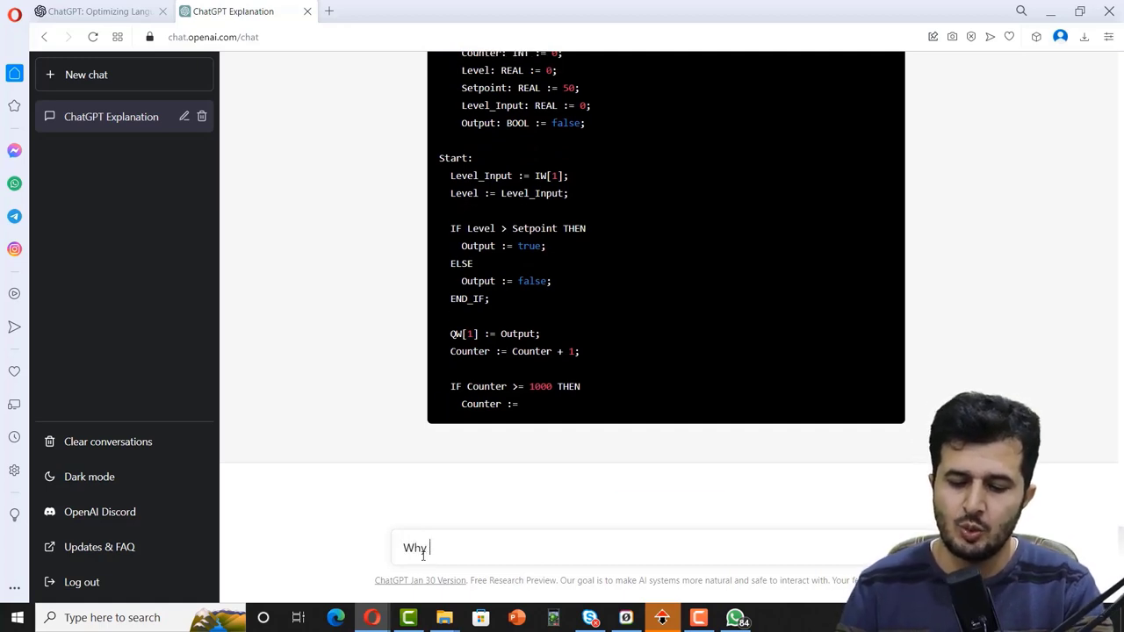
{"action": "type", "text": " you are not "}
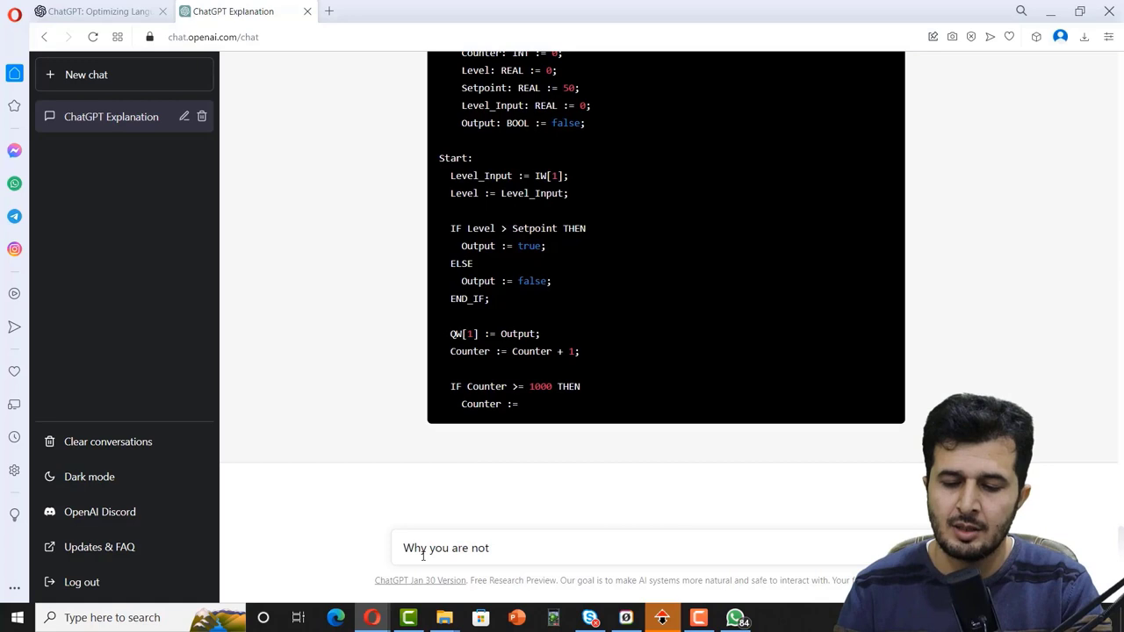
{"action": "type", "text": "giving me "}
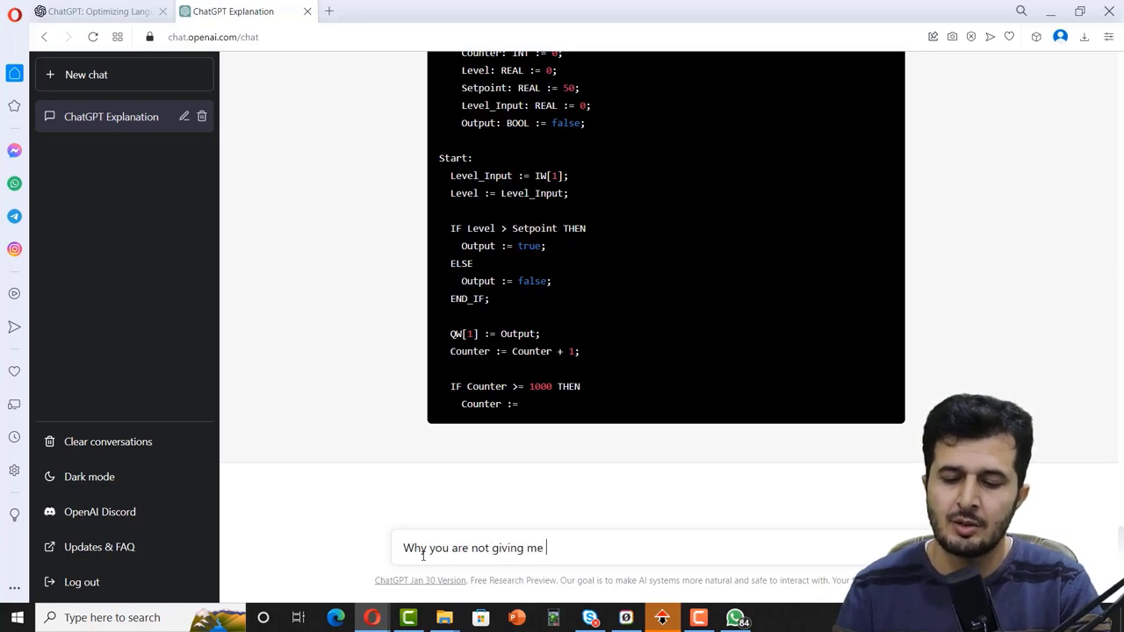
{"action": "type", "text": "right answer"}
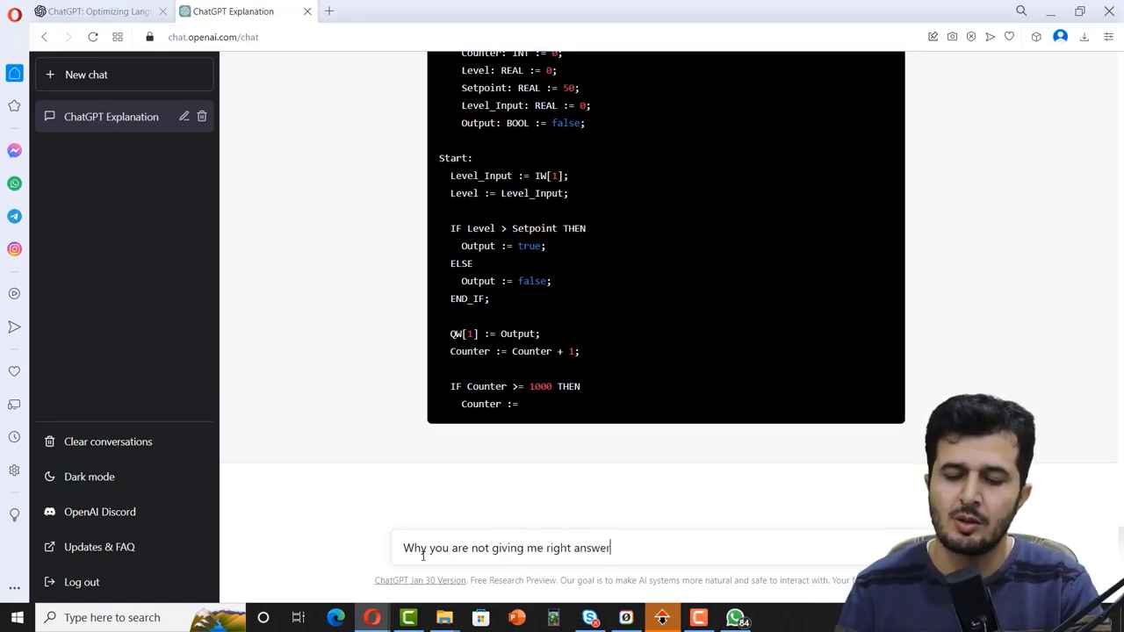
{"action": "key", "text": "Return"}
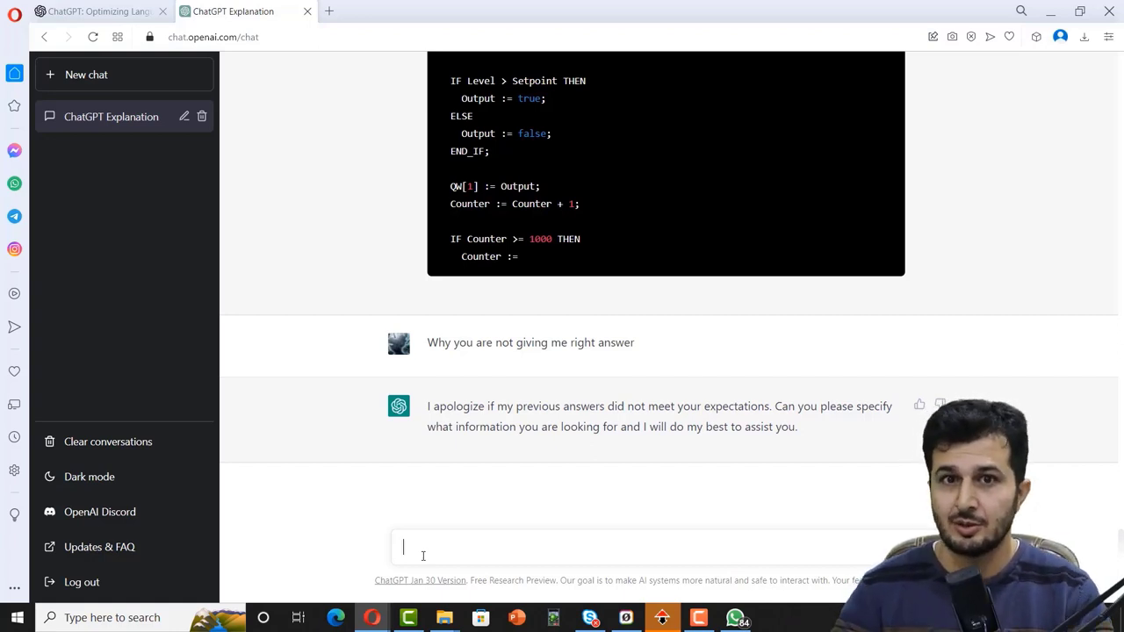
Send 'I need ladder program but you showed something else' to ChatGPT.
{"action": "type", "text": "hi"}
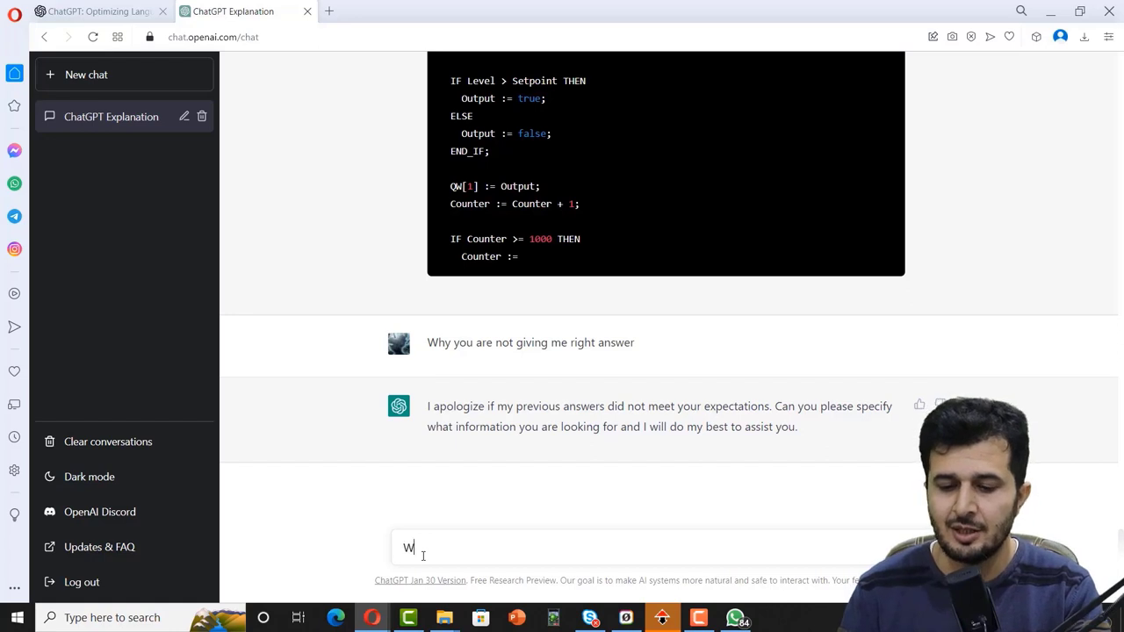
{"action": "key", "text": "BackSpace"}
{"action": "key", "text": "BackSpace"}
{"action": "type", "text": "I need "}
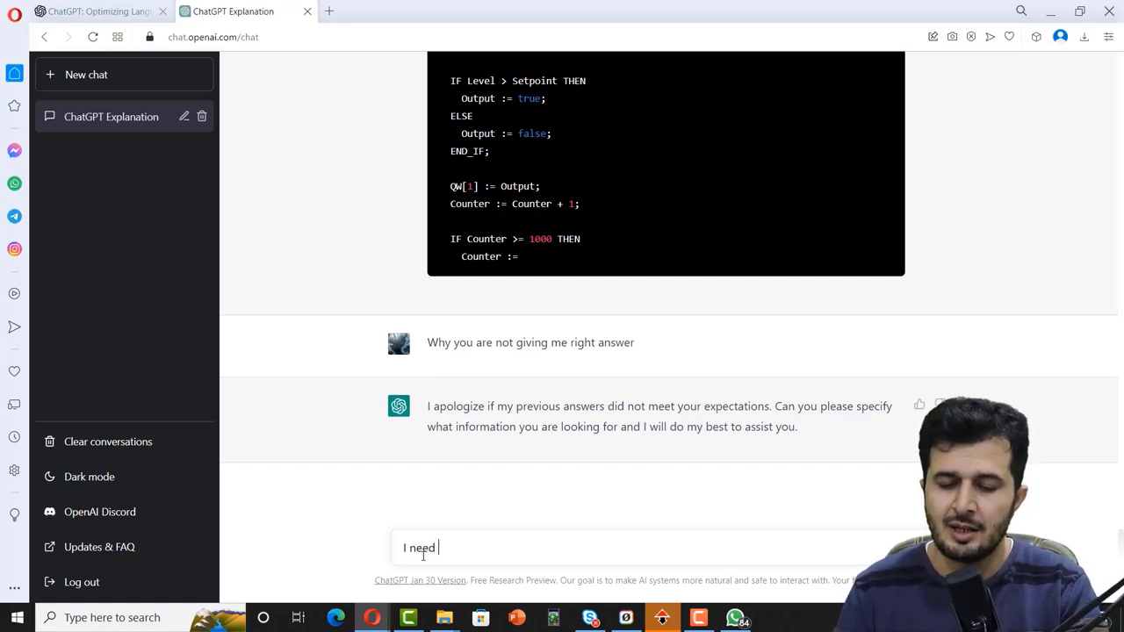
{"action": "type", "text": "ladder pro"}
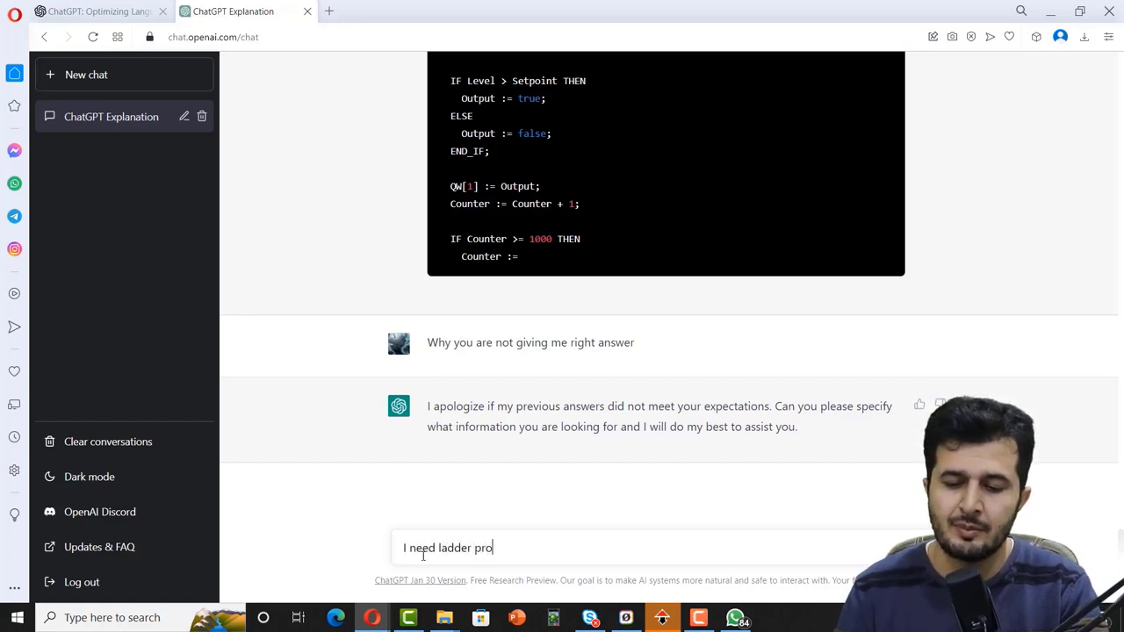
{"action": "type", "text": "v"}
{"action": "key", "text": "BackSpace"}
{"action": "type", "text": "gra"}
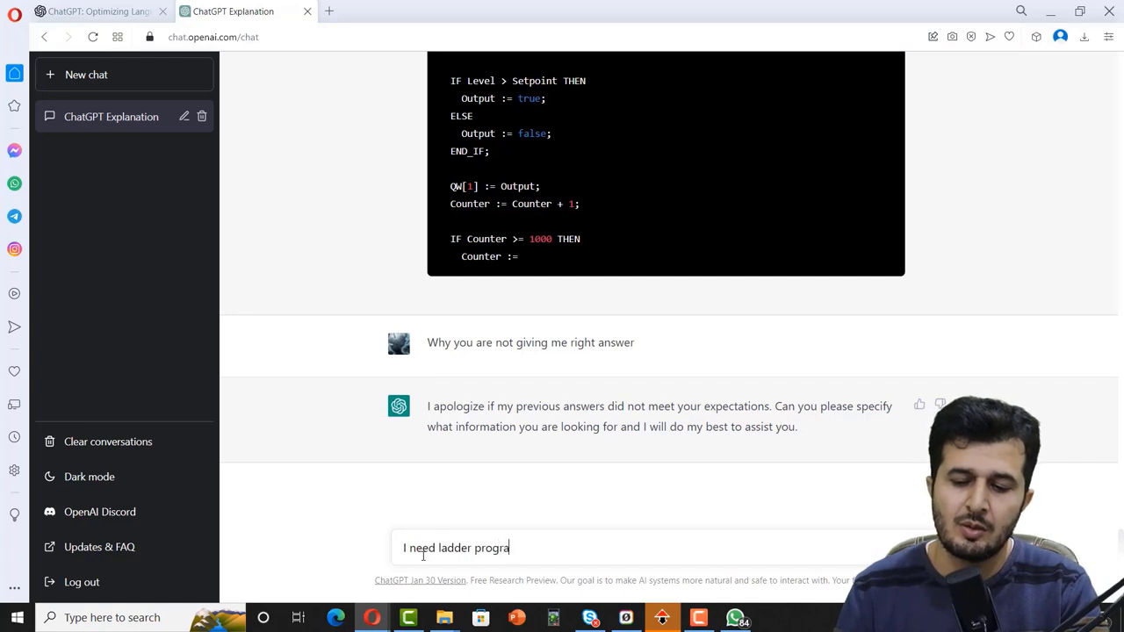
{"action": "type", "text": "m but"}
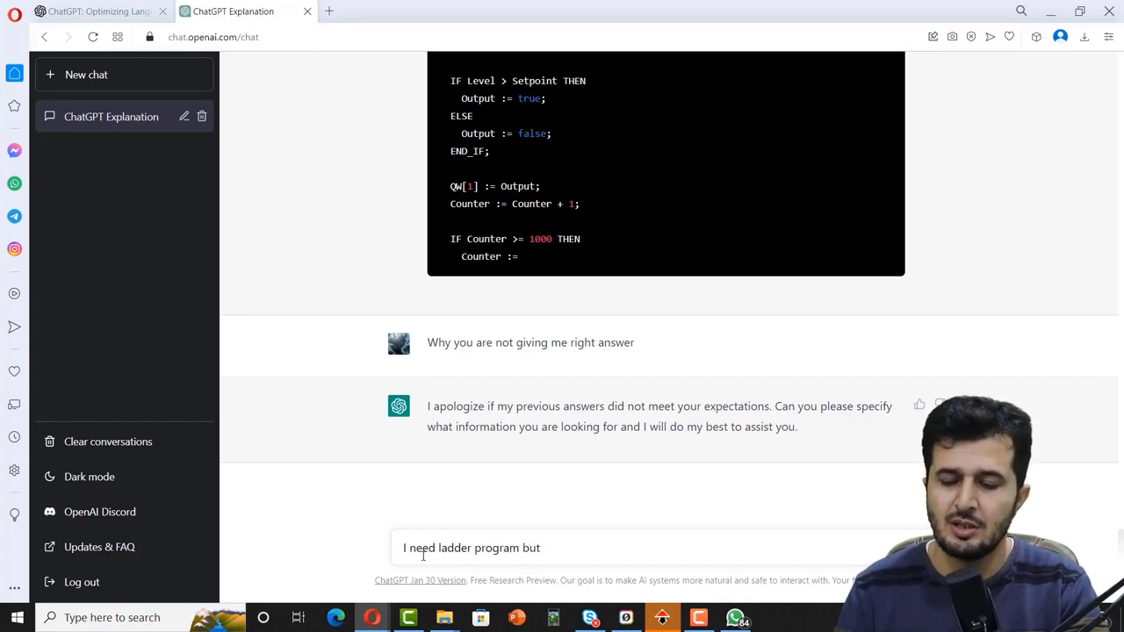
{"action": "type", "text": " you sho"}
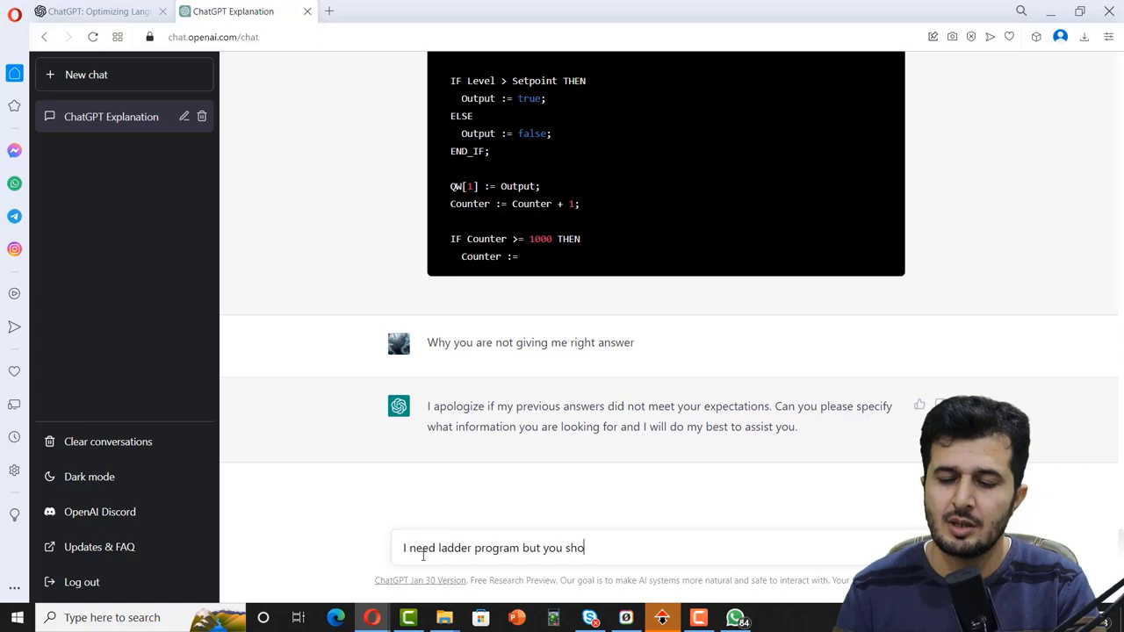
{"action": "type", "text": "weed so"}
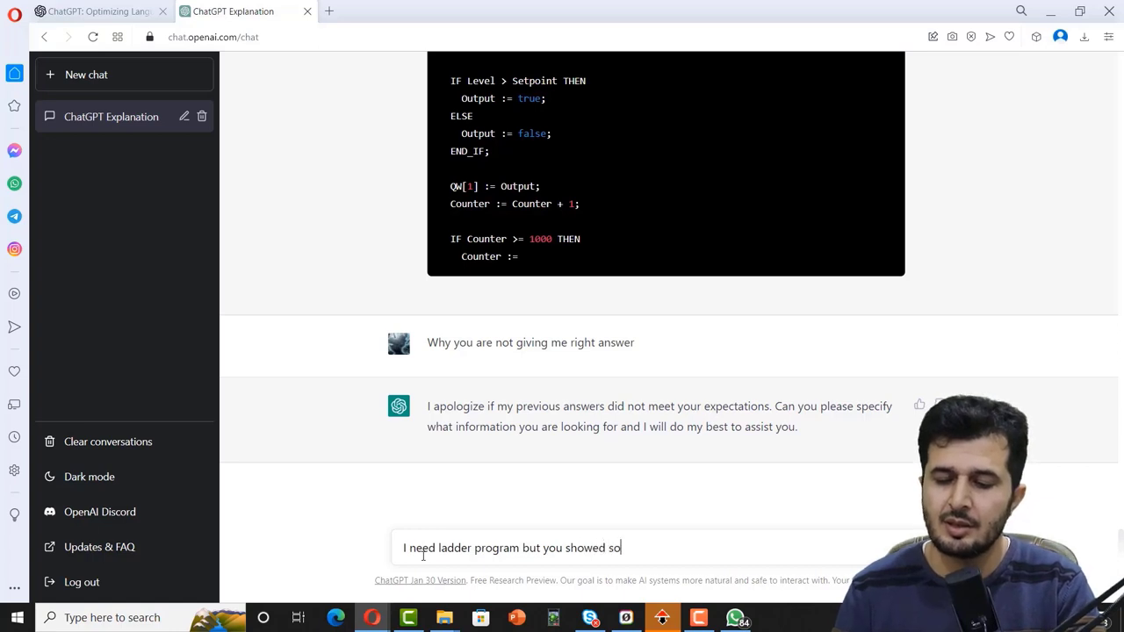
{"action": "type", "text": "mething elsew"}
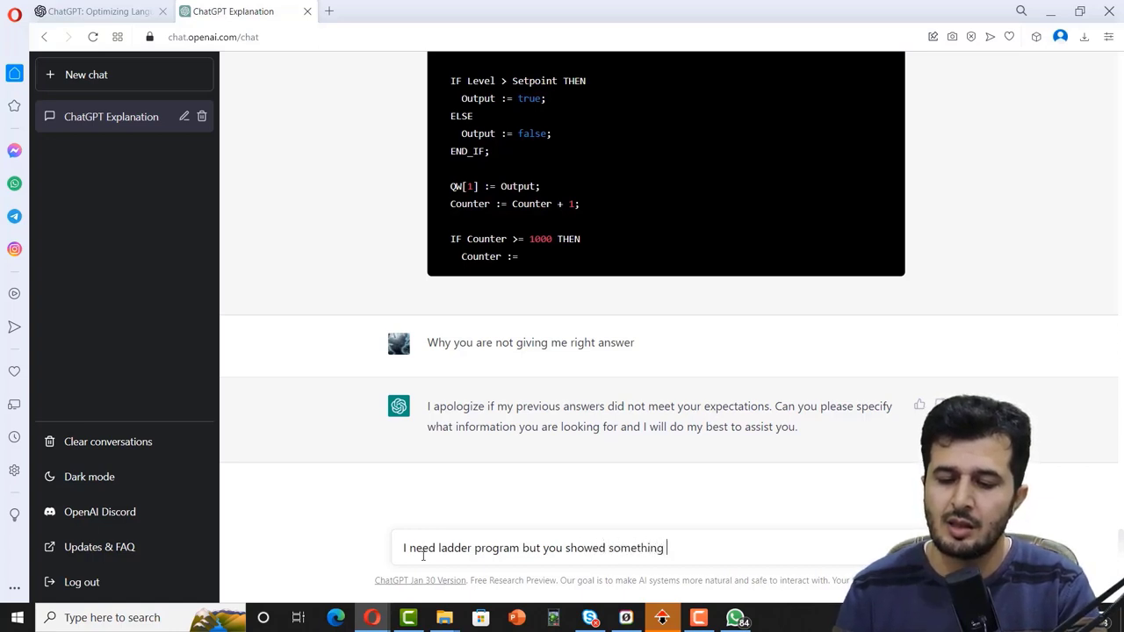
{"action": "key", "text": "Return"}
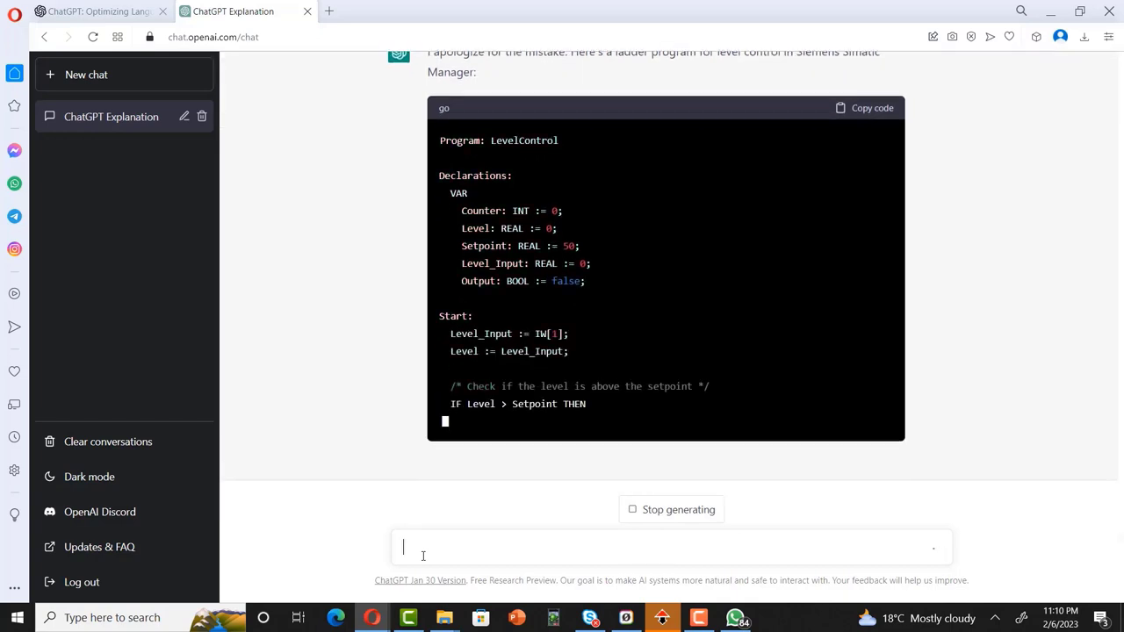
Stop the LevelControl reply and send 'Why you dont know that again wrong answer'.
{"action": "left_click", "coordinate": [654, 509]}
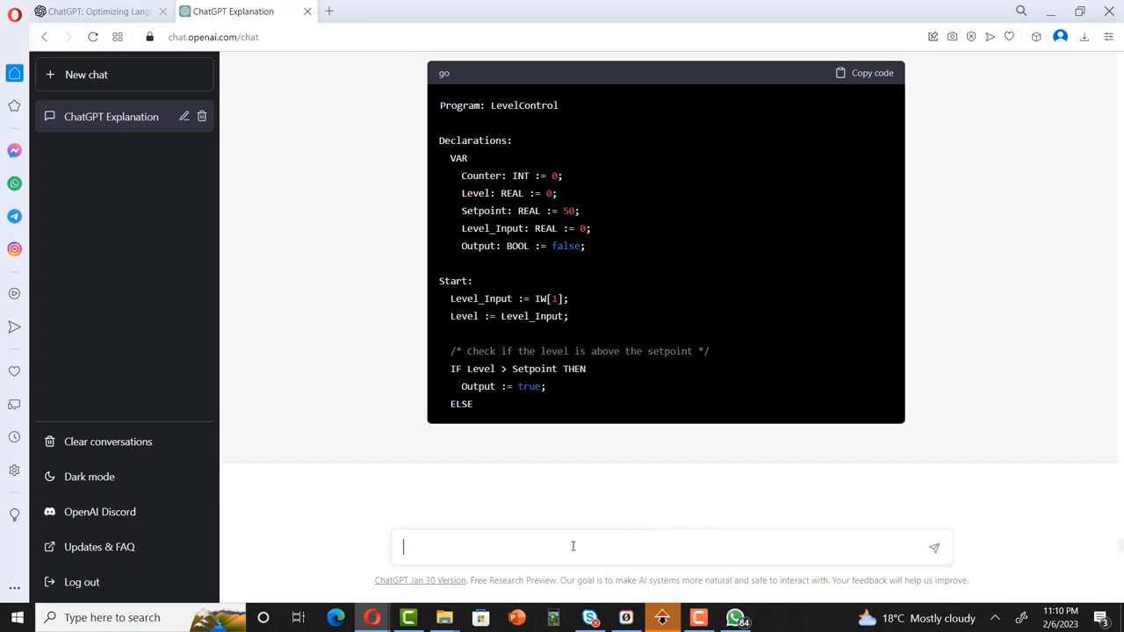
{"action": "type", "text": "Why you dont know tha"}
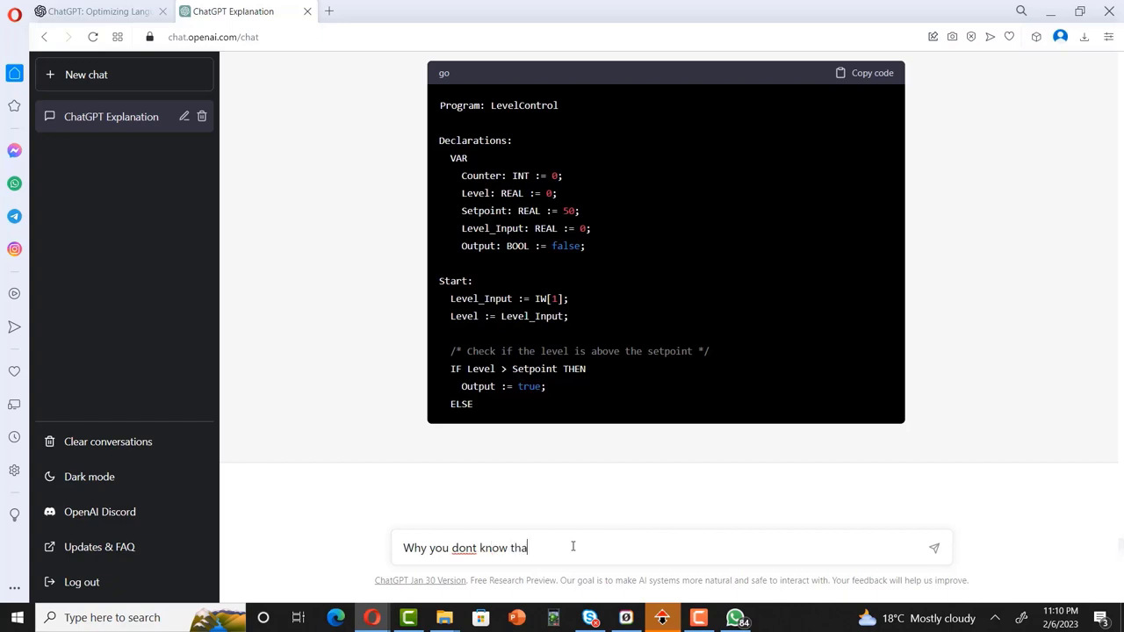
{"action": "type", "text": "t again wrong anwer"}
{"action": "key", "text": "BackSpace"}
{"action": "key", "text": "BackSpace"}
{"action": "key", "text": "BackSpace"}
{"action": "type", "text": "ns"}
{"action": "key", "text": "BackSpace"}
{"action": "key", "text": "BackSpace"}
{"action": "type", "text": "nswer"}
{"action": "key", "text": "Return"}
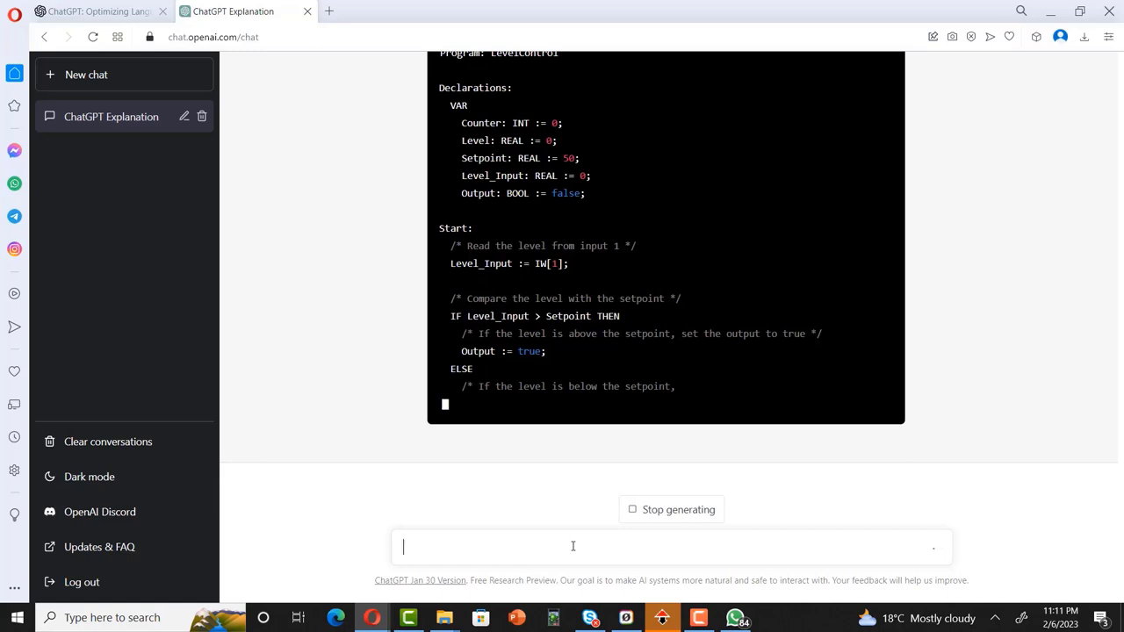
Stop the previous reply, request 'Write PID control program in S7300 PLC', then halt its answer partway.
{"action": "left_click", "coordinate": [657, 517]}
{"action": "type", "text": "Write P"}
{"action": "key", "text": "BackSpace"}
{"action": "key", "text": "BackSpace"}
{"action": "key", "text": "BackSpace"}
{"action": "key", "text": "BackSpace"}
{"action": "key", "text": "BackSpace"}
{"action": "key", "text": "BackSpace"}
{"action": "type", "text": "rit"}
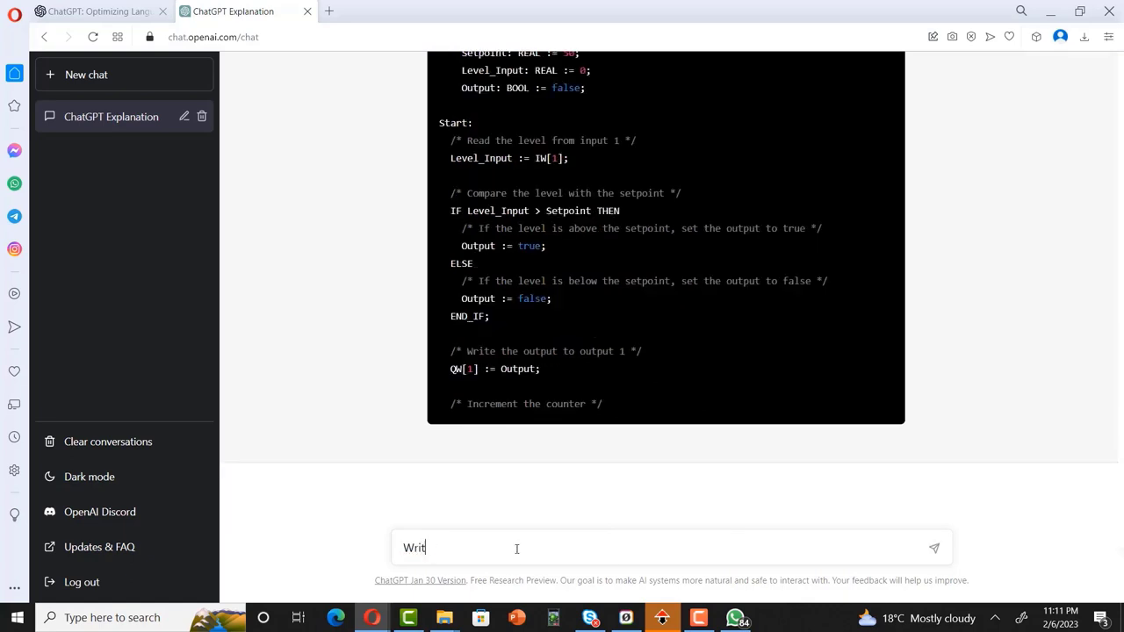
{"action": "type", "text": "e PO"}
{"action": "type", "text": "ID contro"}
{"action": "type", "text": "l progr"}
{"action": "type", "text": "am in "}
{"action": "type", "text": "S7300"}
{"action": "type", "text": " PLC"}
{"action": "key", "text": "Return"}
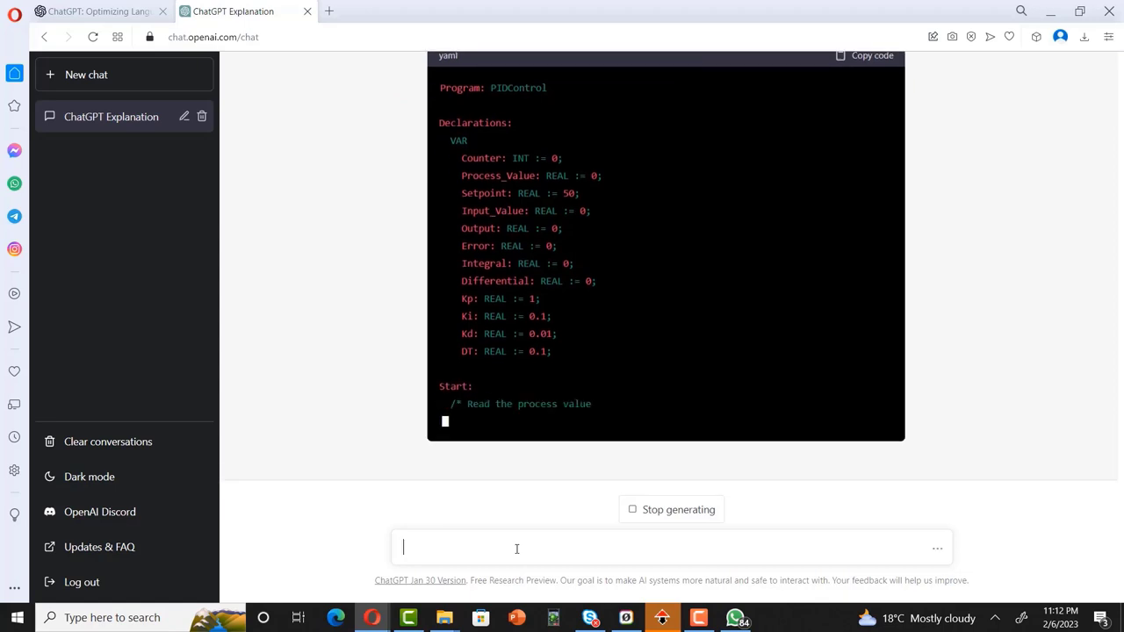
{"action": "left_click", "coordinate": [629, 525]}
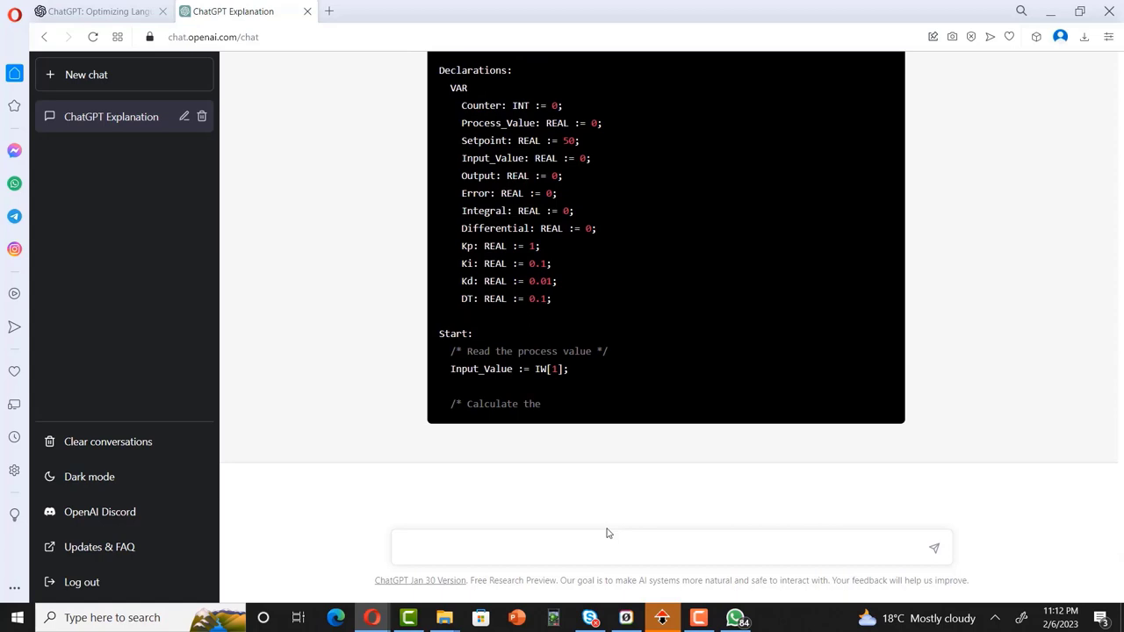
Send ChatGPT the request 'Write FBD program for PID in s7300'.
{"action": "left_click", "coordinate": [569, 546]}
{"action": "type", "text": "Write FBD program for"}
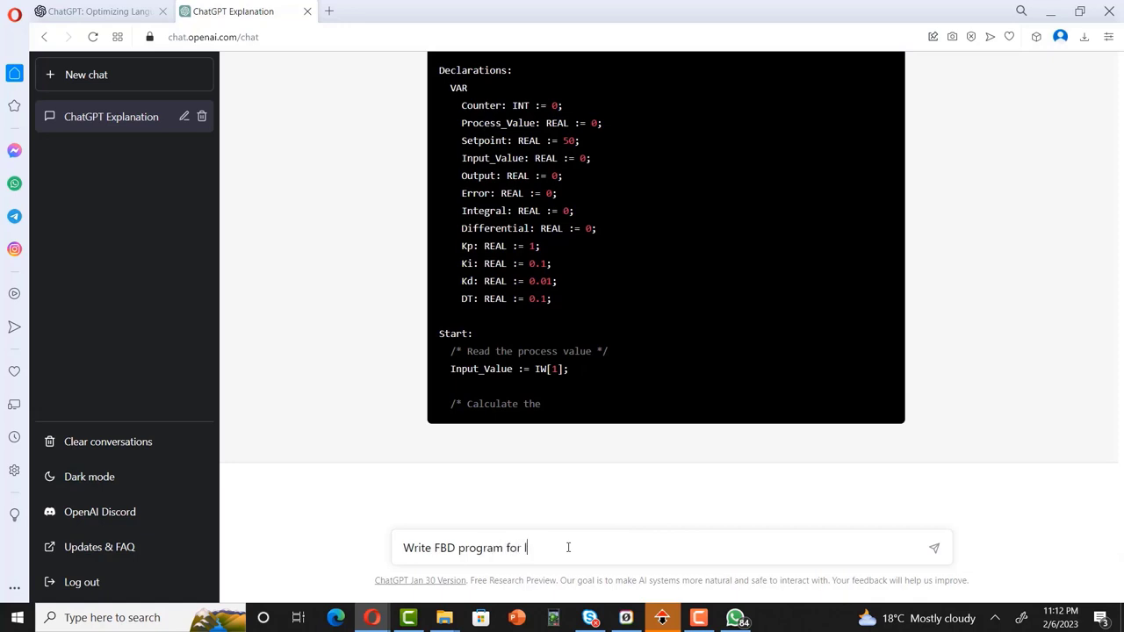
{"action": "type", "text": " PID in s7300"}
{"action": "key", "text": "Return"}
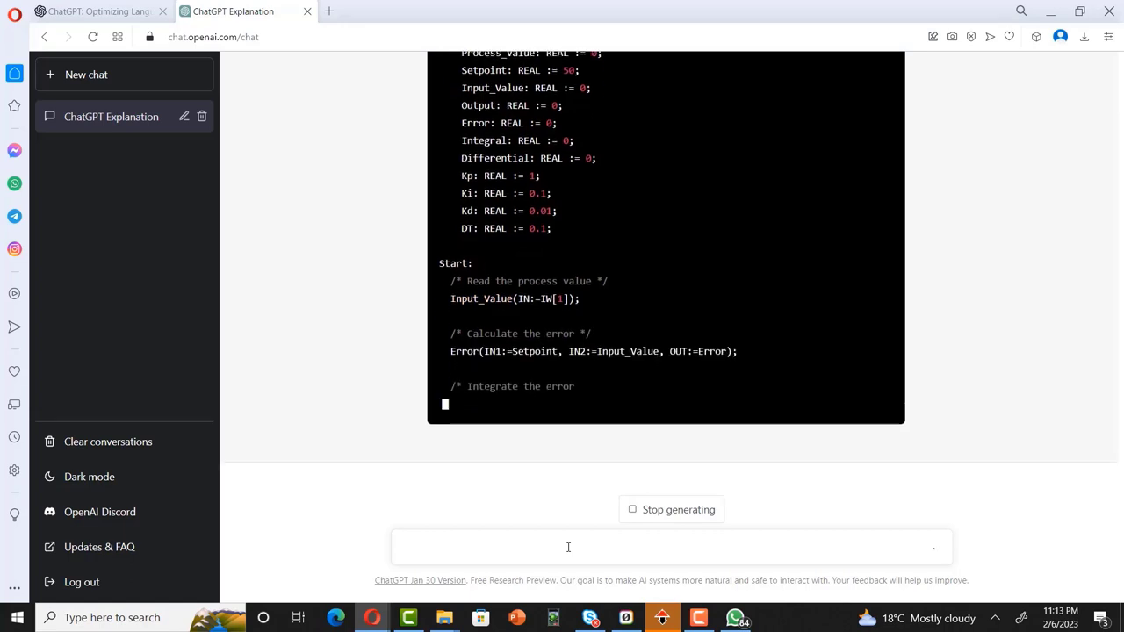
Stop the FBD reply, ask 'How to communicate PLC with scada', and stop the answer at the OPC Server item.
{"action": "type", "text": "Ho"}
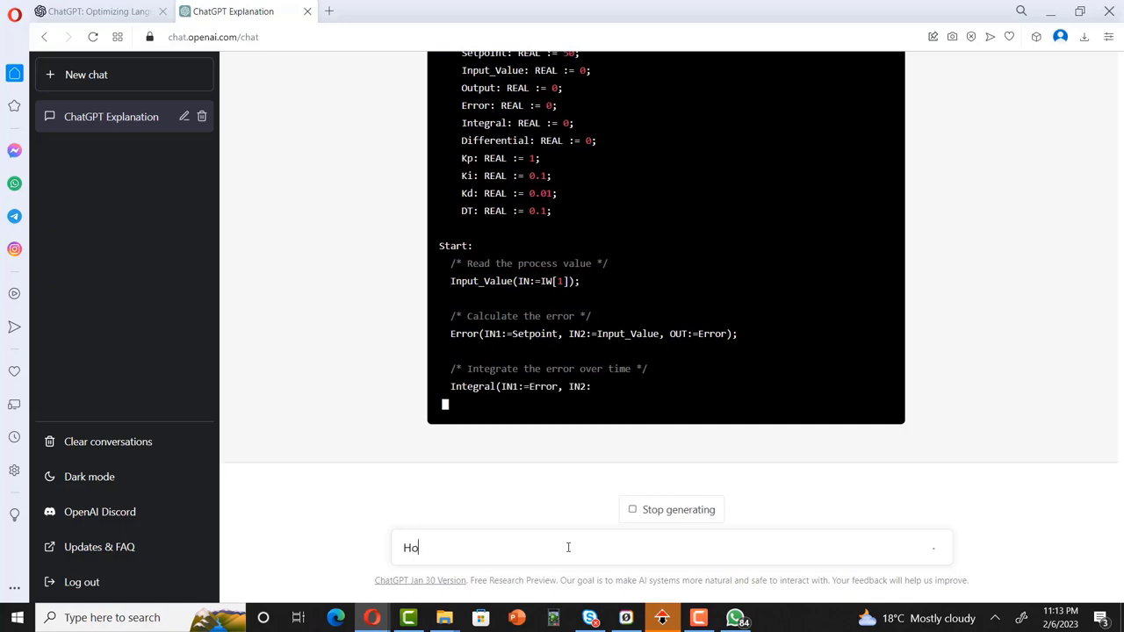
{"action": "type", "text": "w to commu"}
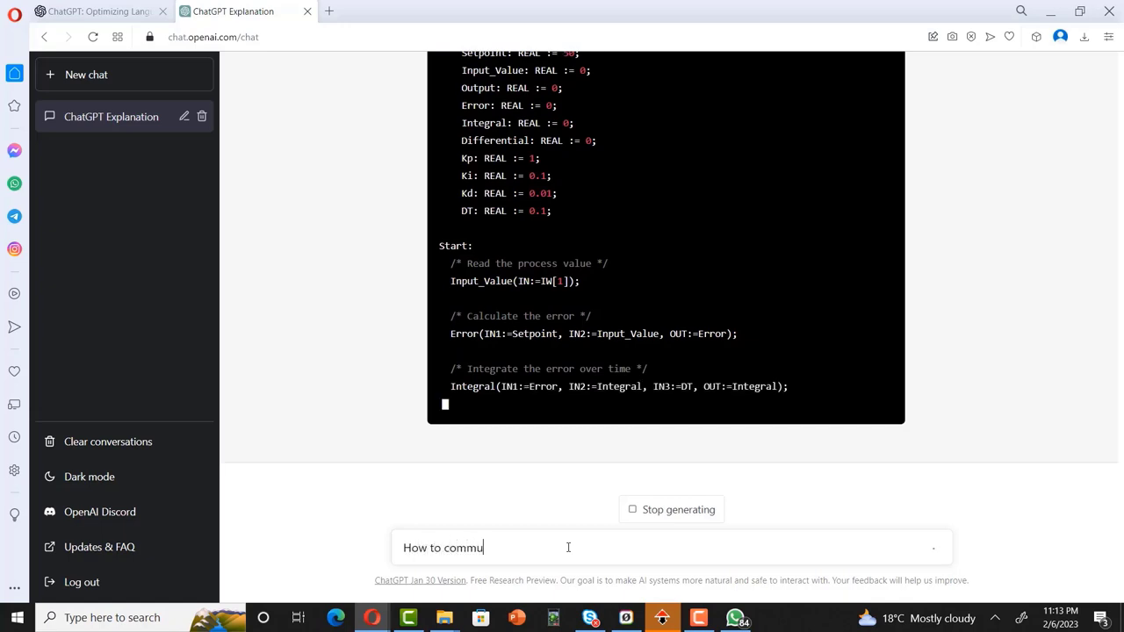
{"action": "type", "text": "nicate P"}
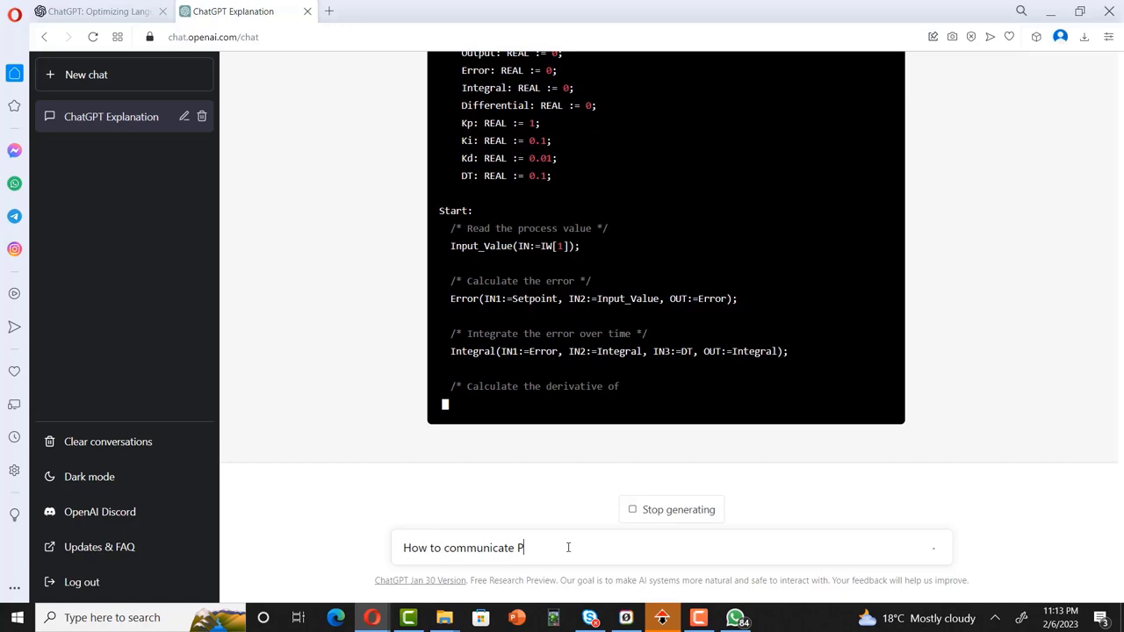
{"action": "type", "text": "LC wit"}
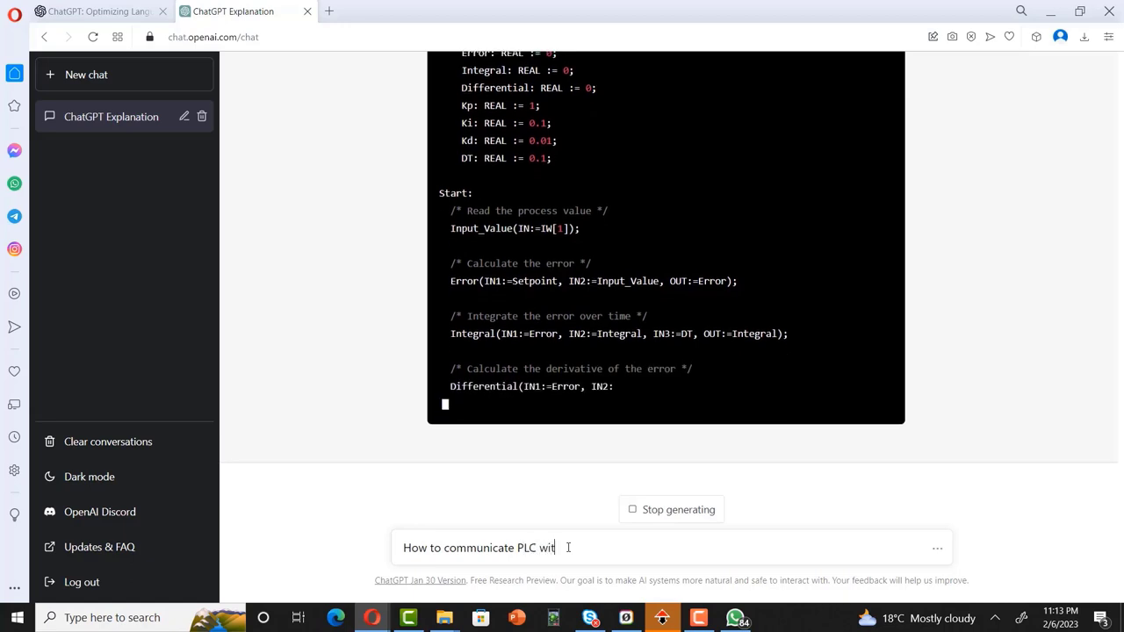
{"action": "type", "text": "h scada"}
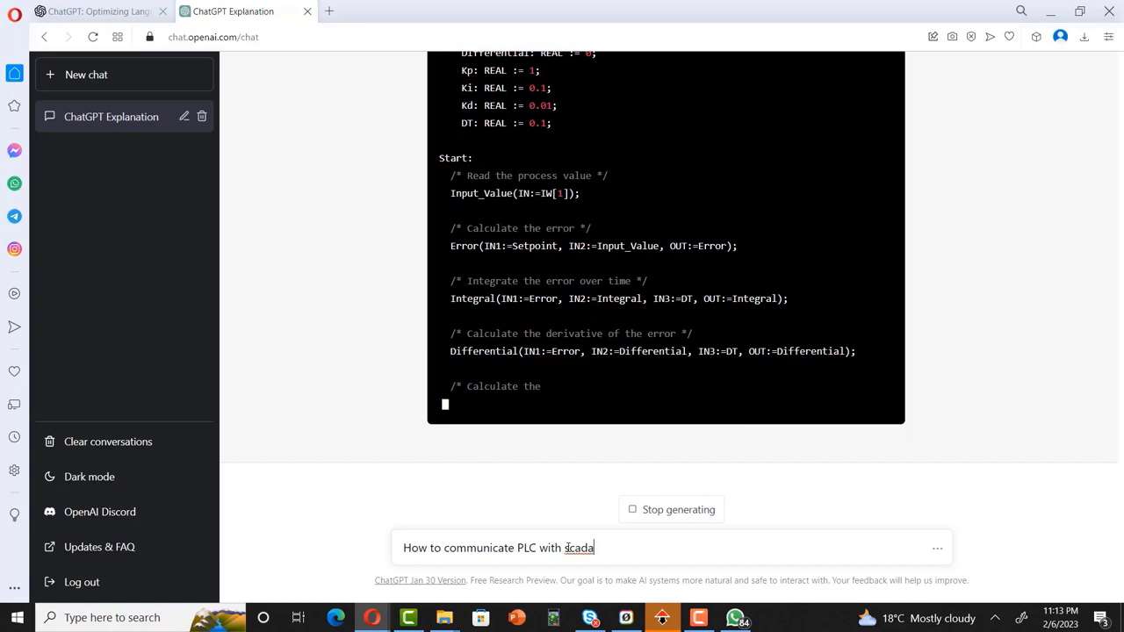
{"action": "left_click", "coordinate": [683, 519]}
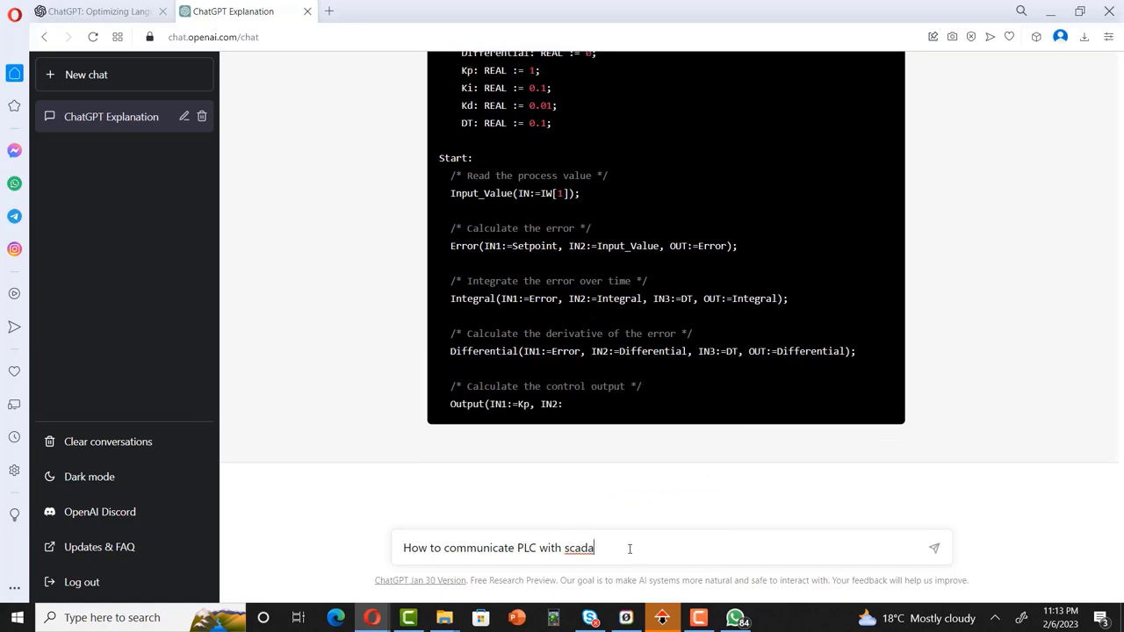
{"action": "key", "text": "Return"}
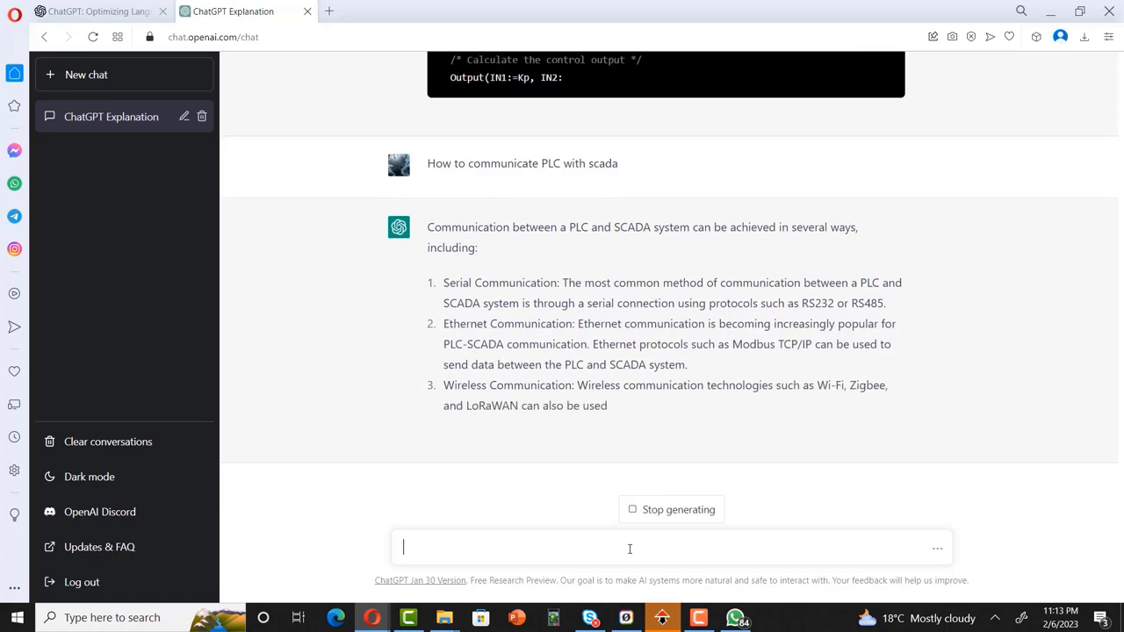
{"action": "left_click", "coordinate": [660, 515]}
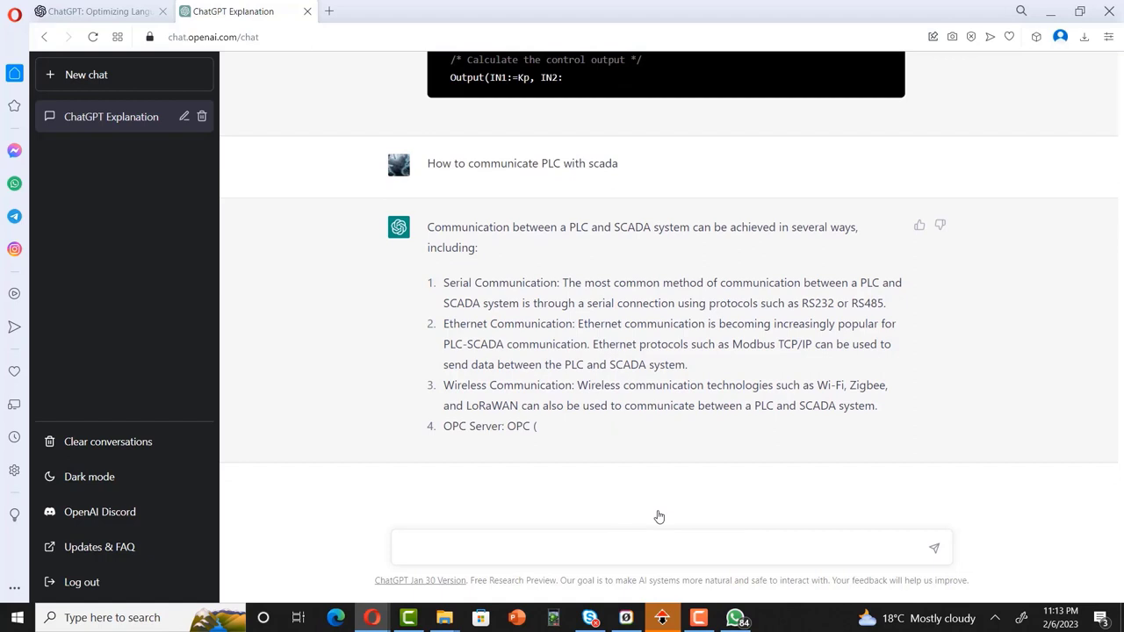
{"action": "left_click", "coordinate": [474, 541]}
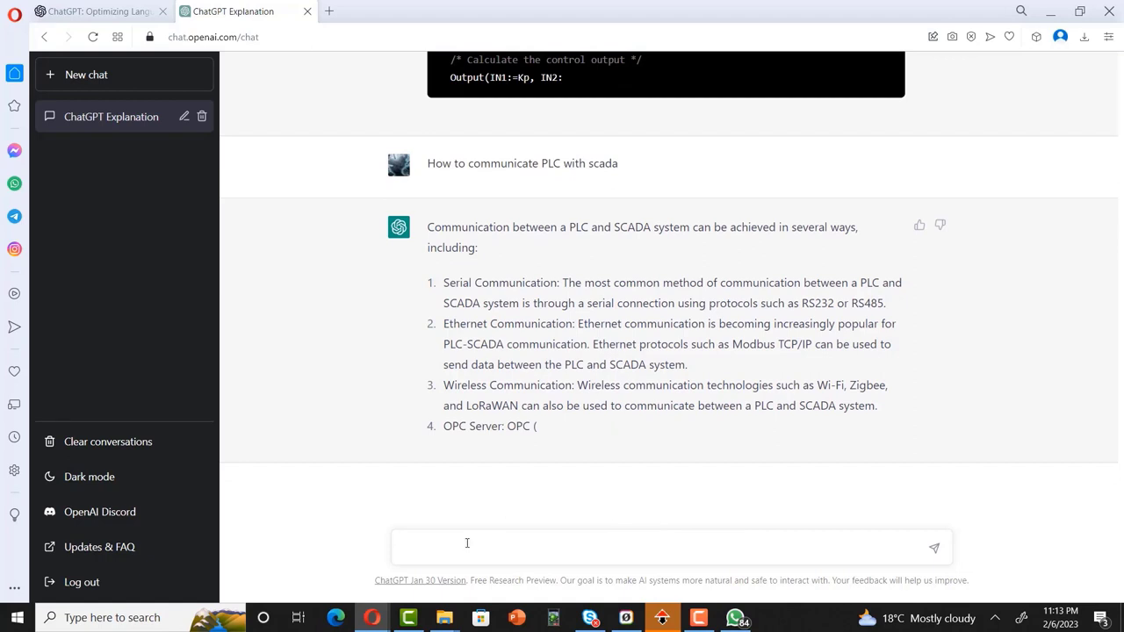